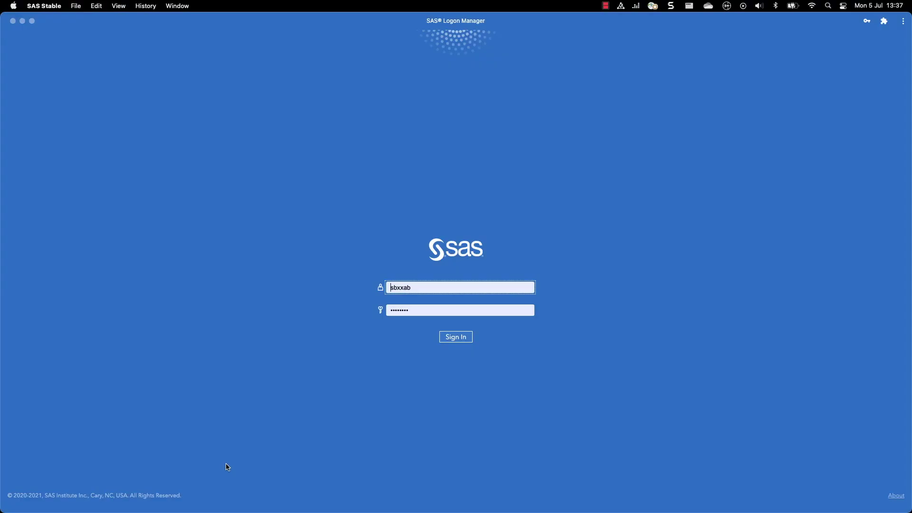
Step: Submit the account's user ID and password to sign in to SAS Logon Manager
{"action": "left_click", "coordinate": [452, 338]}
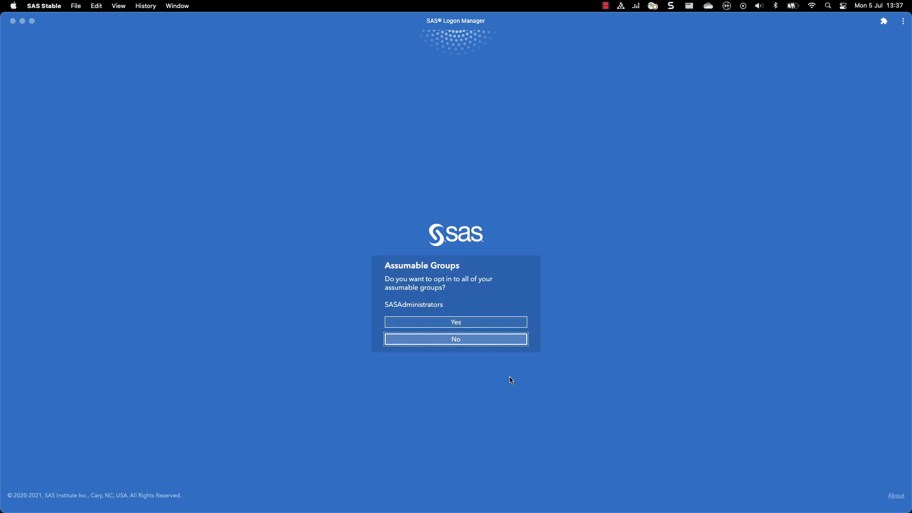
Step: Decline the SASAdministrators group opt-in and start a new Visual Analytics report with data
{"action": "left_click", "coordinate": [438, 341]}
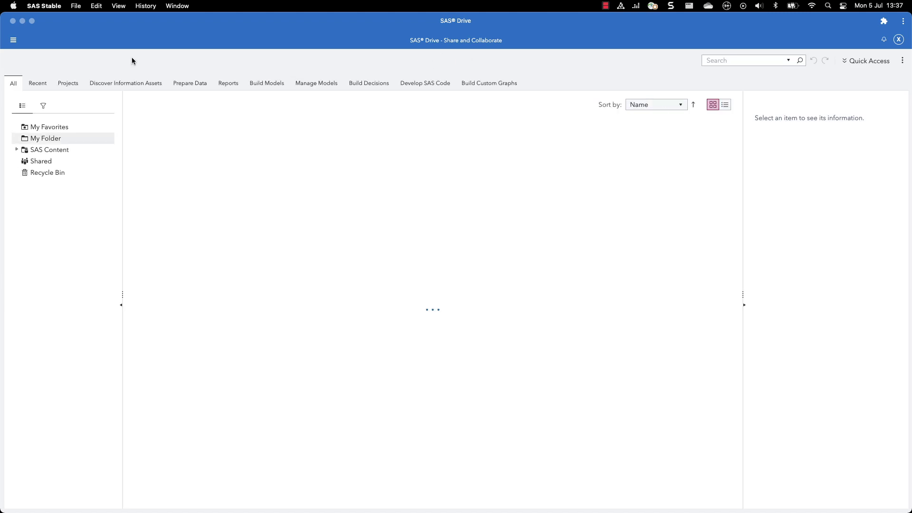
{"action": "left_click", "coordinate": [13, 42]}
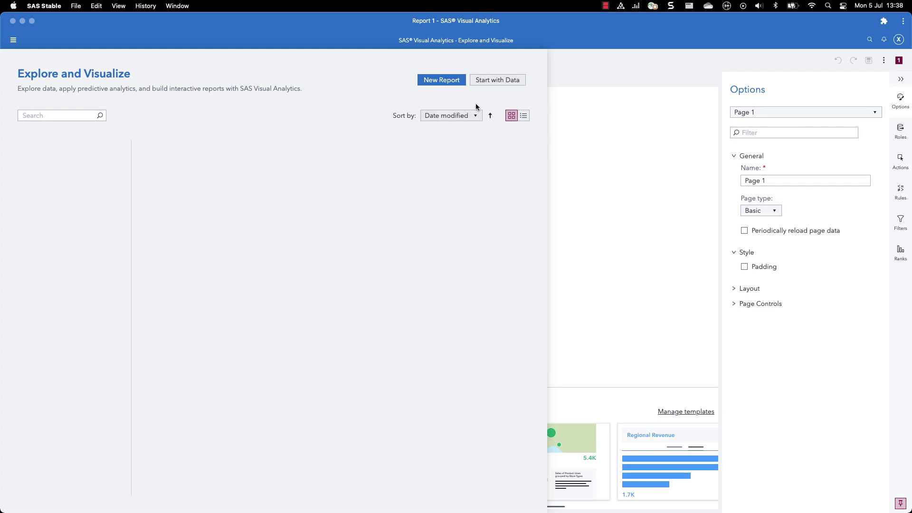
{"action": "left_click", "coordinate": [487, 79]}
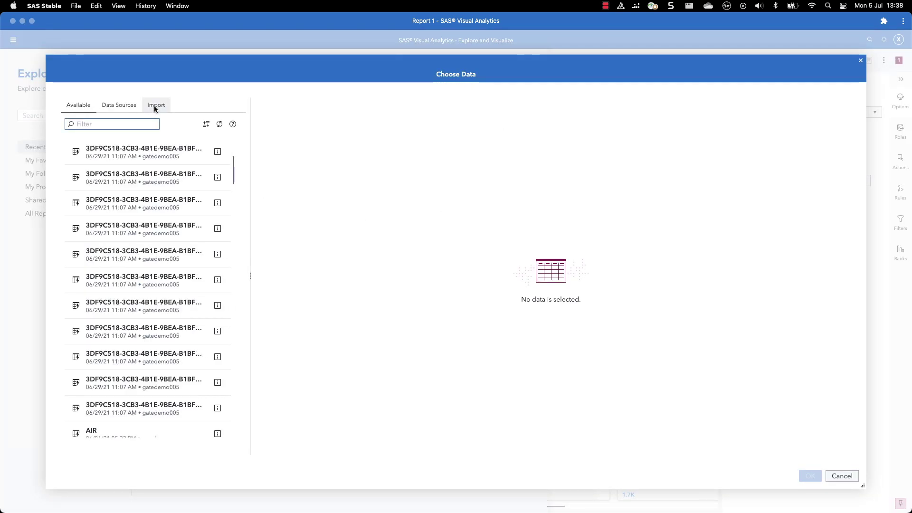
Step: Import heart.csv from Downloads as table heart into the CASUSER library
{"action": "left_click", "coordinate": [154, 105]}
{"action": "left_click", "coordinate": [97, 173]}
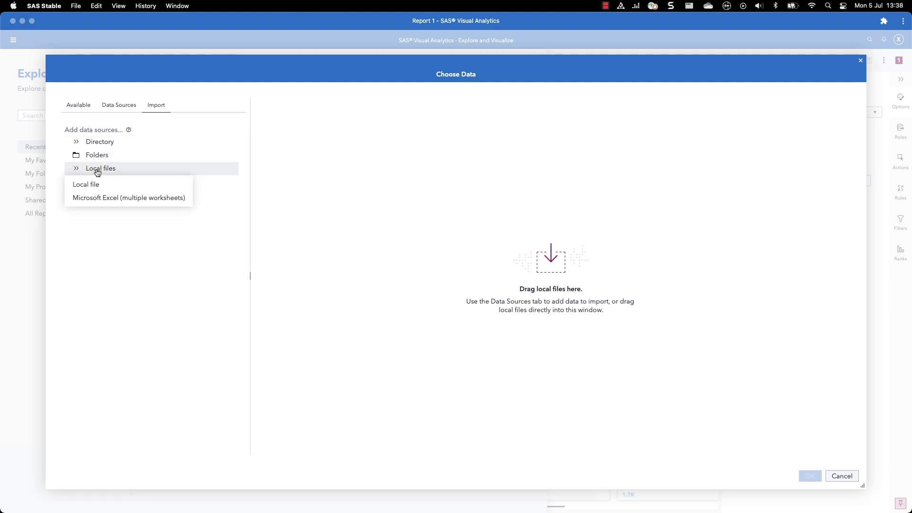
{"action": "left_click", "coordinate": [93, 183]}
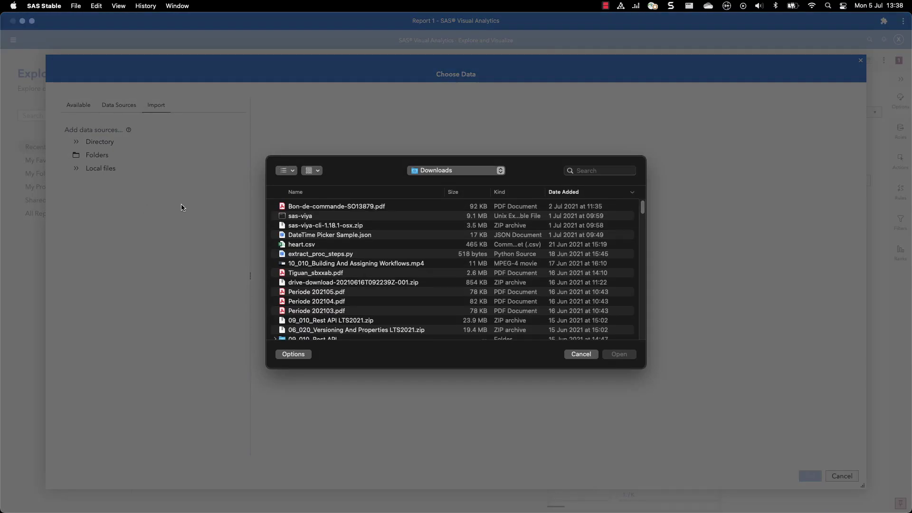
{"action": "left_click", "coordinate": [312, 245]}
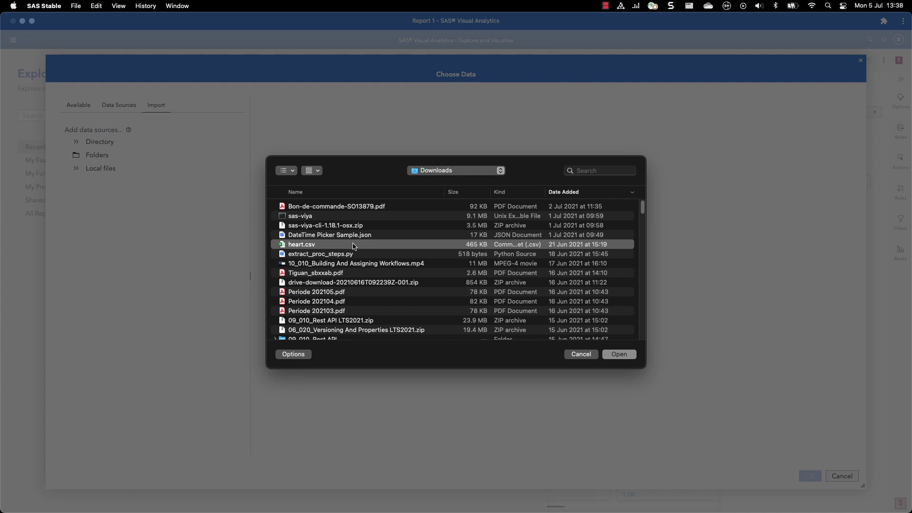
{"action": "left_click", "coordinate": [618, 355]}
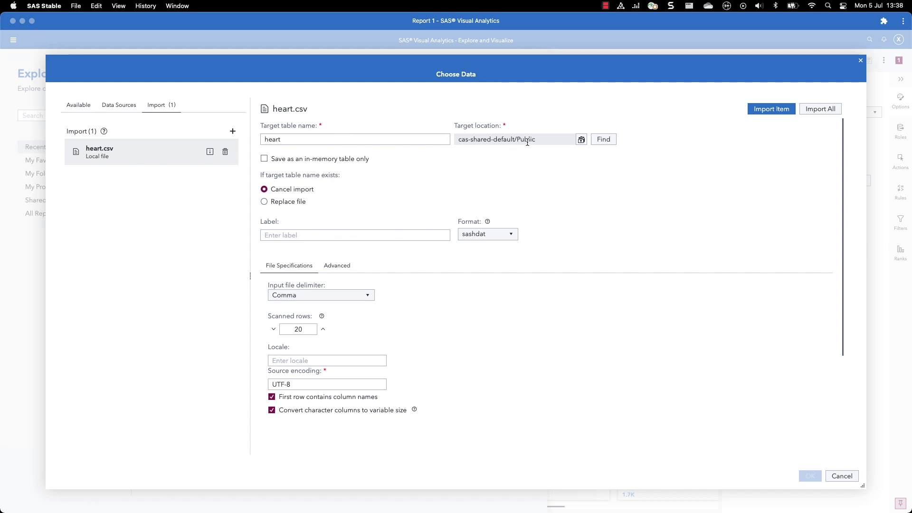
{"action": "left_click", "coordinate": [581, 139]}
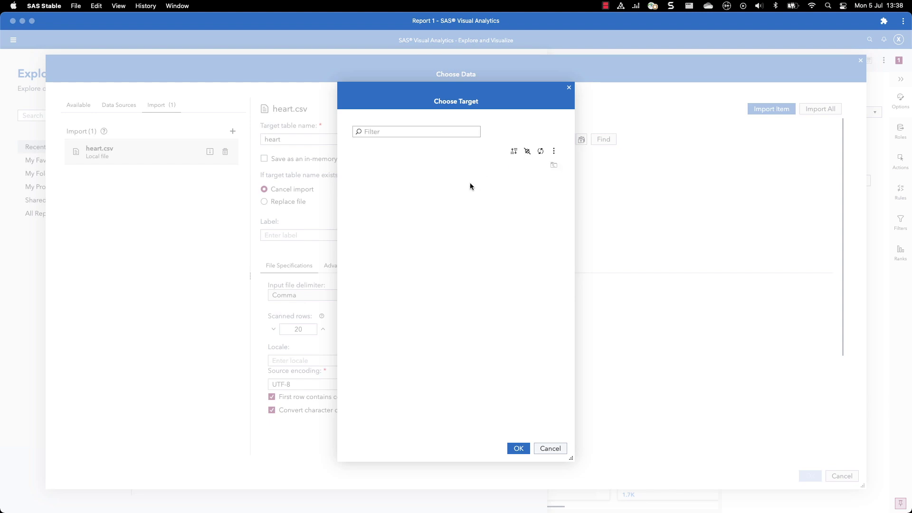
{"action": "scroll", "coordinate": [458, 195], "scroll_direction": "down", "scroll_amount": 5}
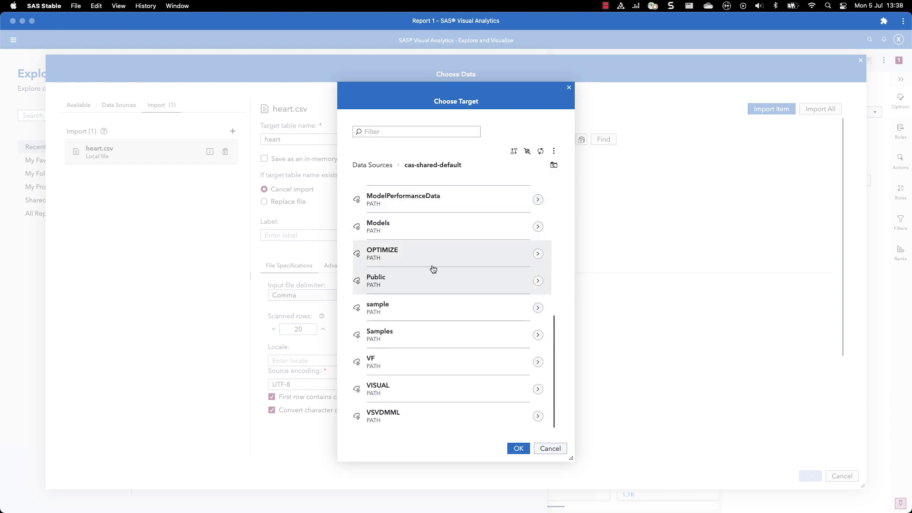
{"action": "scroll", "coordinate": [432, 269], "scroll_direction": "up", "scroll_amount": 10}
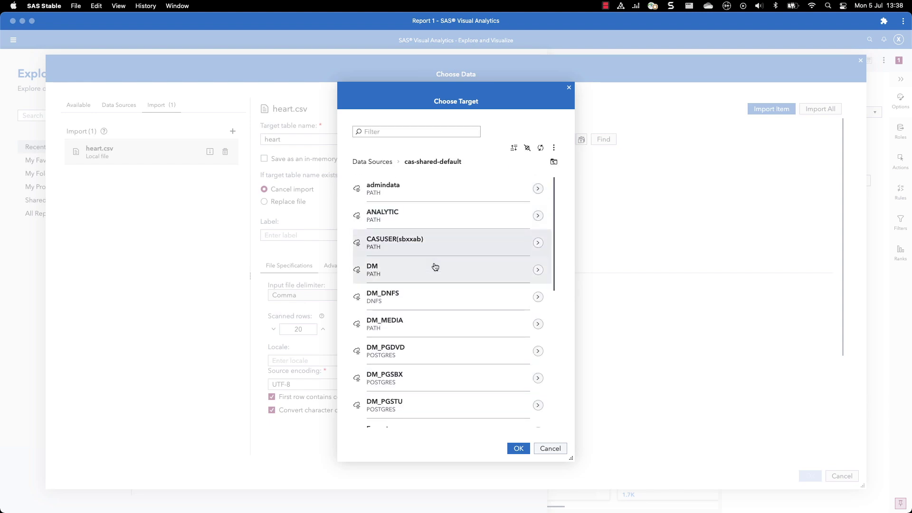
{"action": "left_click", "coordinate": [516, 449]}
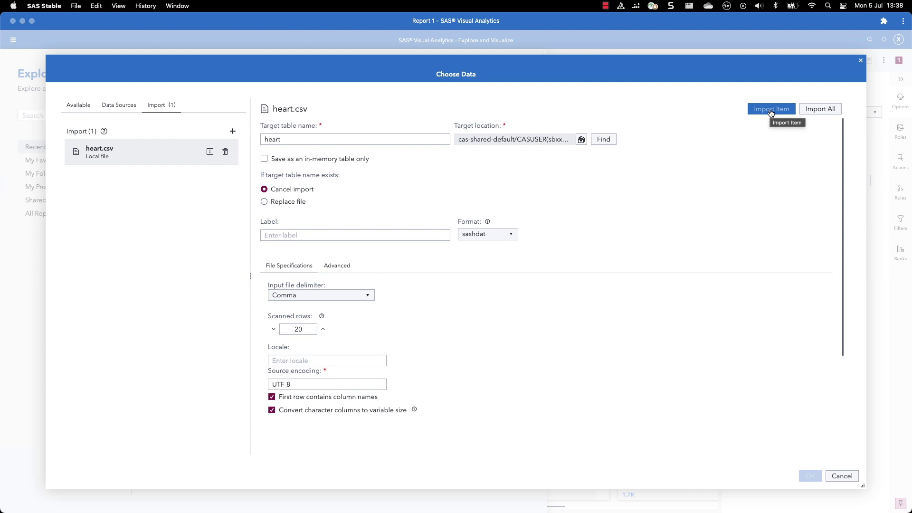
{"action": "left_click", "coordinate": [770, 110]}
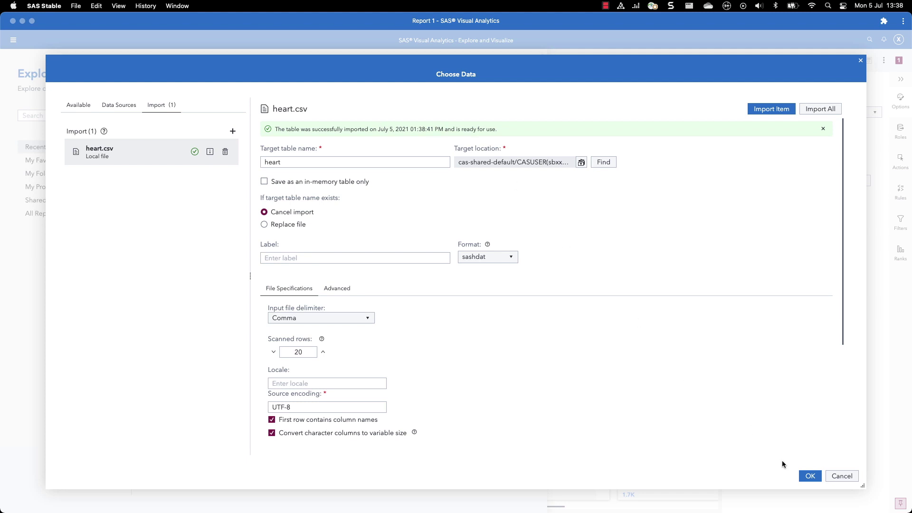
Step: Use the heart table and place an Automated explanation object with Status as its response
{"action": "left_click", "coordinate": [810, 476]}
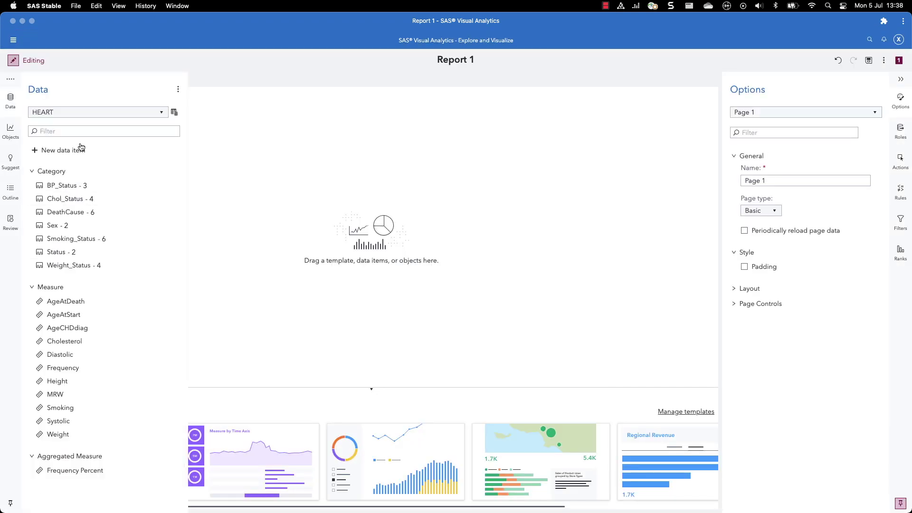
{"action": "left_click", "coordinate": [10, 131]}
{"action": "left_click", "coordinate": [62, 111]}
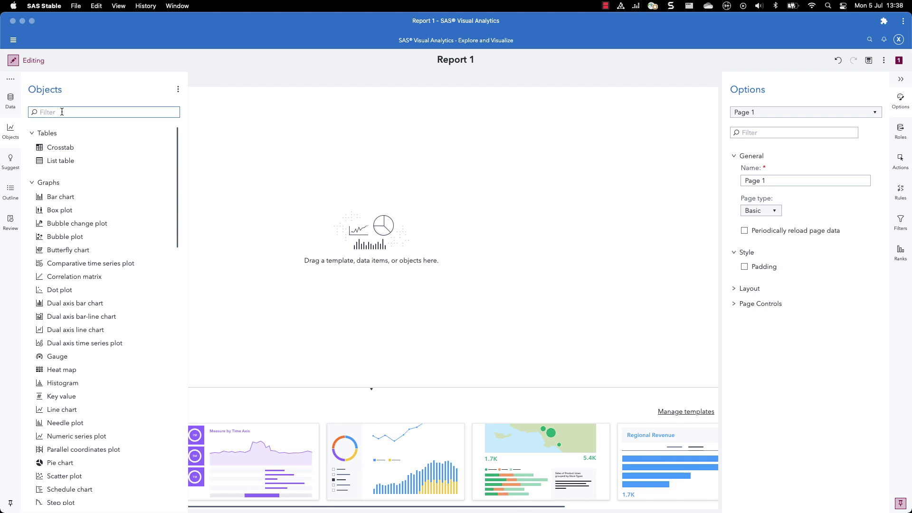
{"action": "type", "text": "automat"}
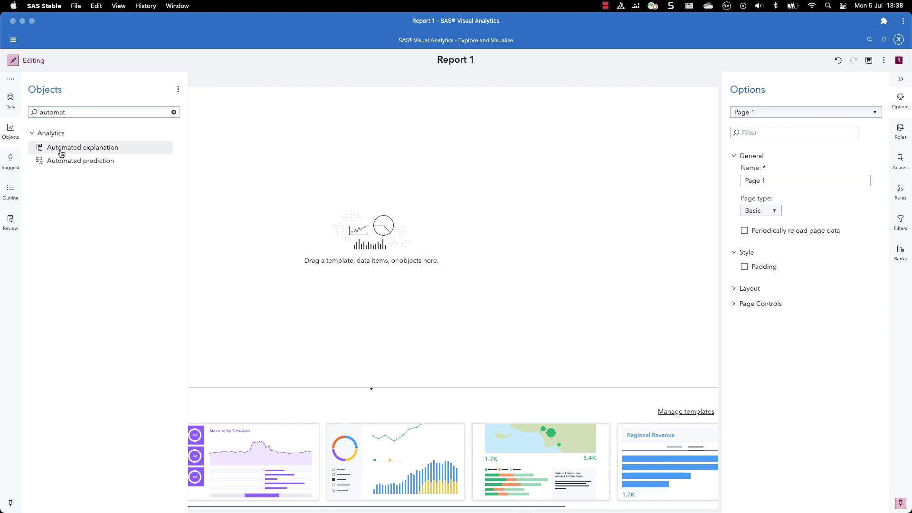
{"action": "left_click_drag", "start_coordinate": [62, 150], "coordinate": [291, 195]}
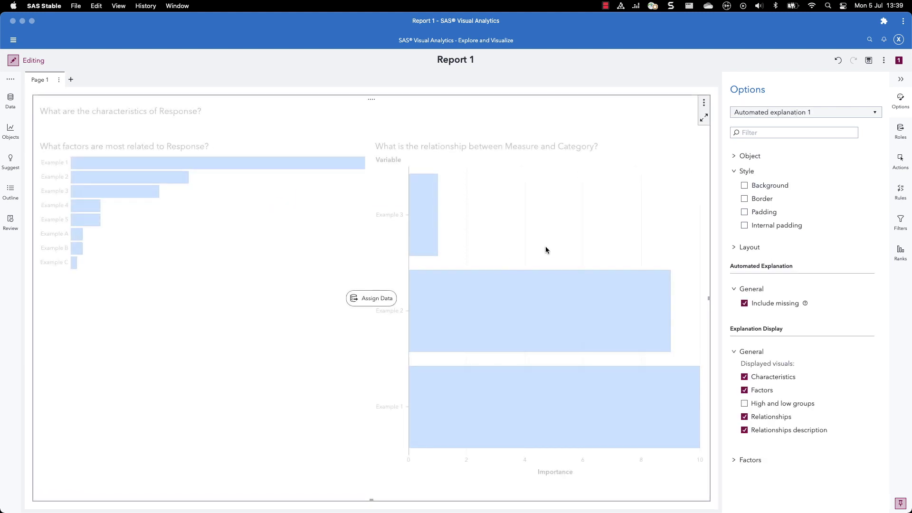
{"action": "left_click", "coordinate": [899, 133]}
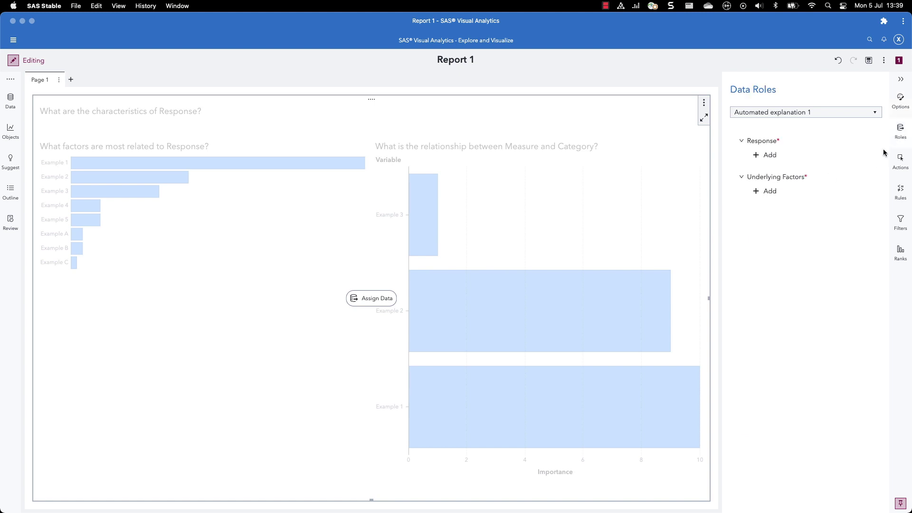
{"action": "left_click", "coordinate": [771, 162]}
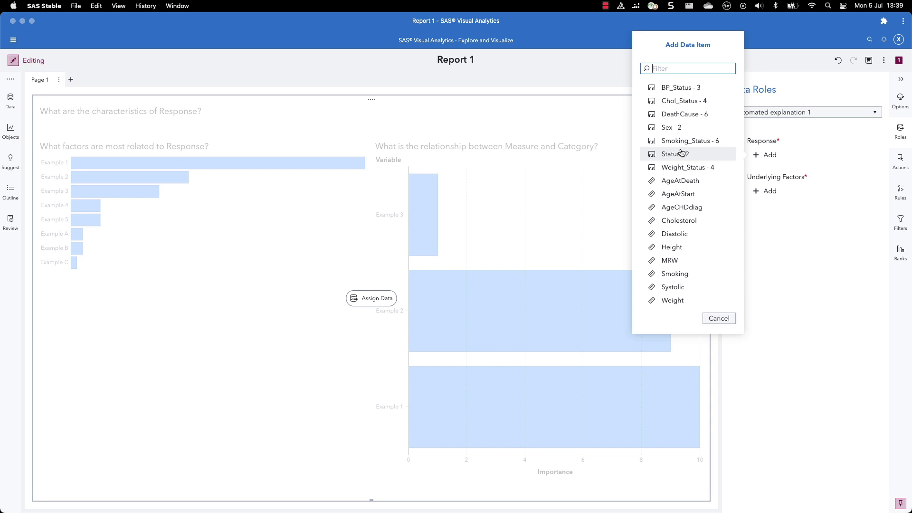
{"action": "left_click", "coordinate": [670, 159]}
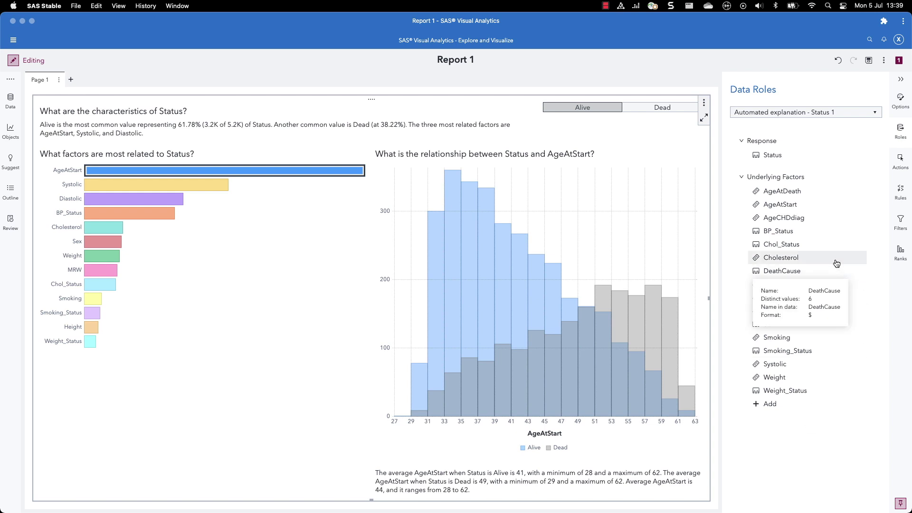
Step: Remove BP_Status, Chol_Status, Smoking_Status, Weight_Status and MRW from the underlying factors
{"action": "right_click", "coordinate": [786, 232]}
{"action": "left_click", "coordinate": [809, 238]}
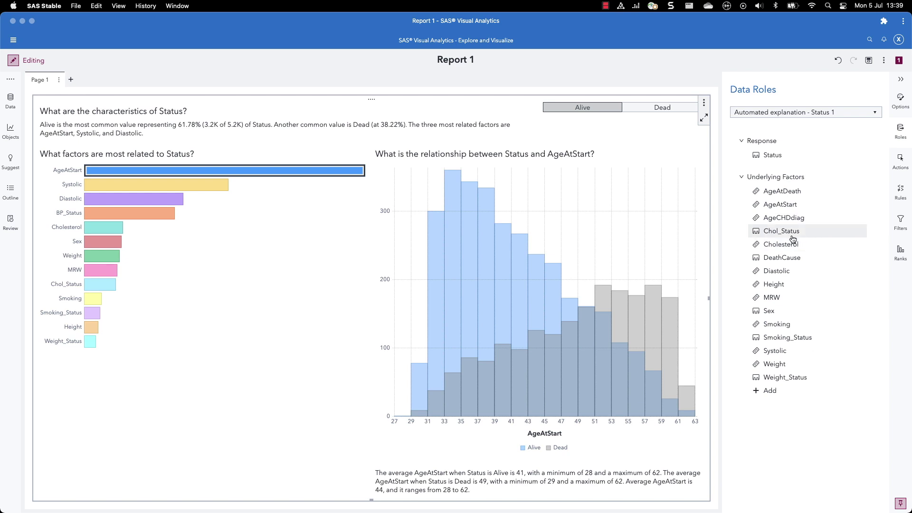
{"action": "right_click", "coordinate": [792, 237]}
{"action": "left_click", "coordinate": [813, 240]}
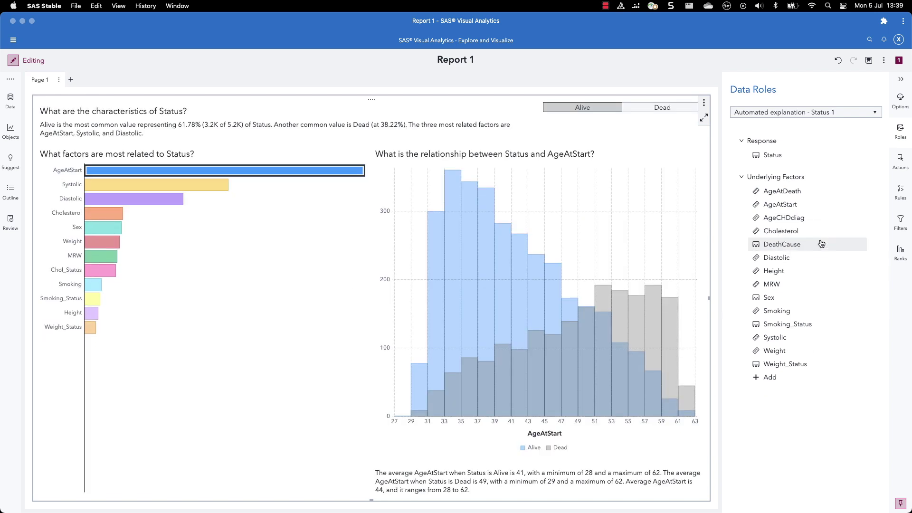
{"action": "right_click", "coordinate": [793, 326]}
{"action": "left_click", "coordinate": [811, 334]}
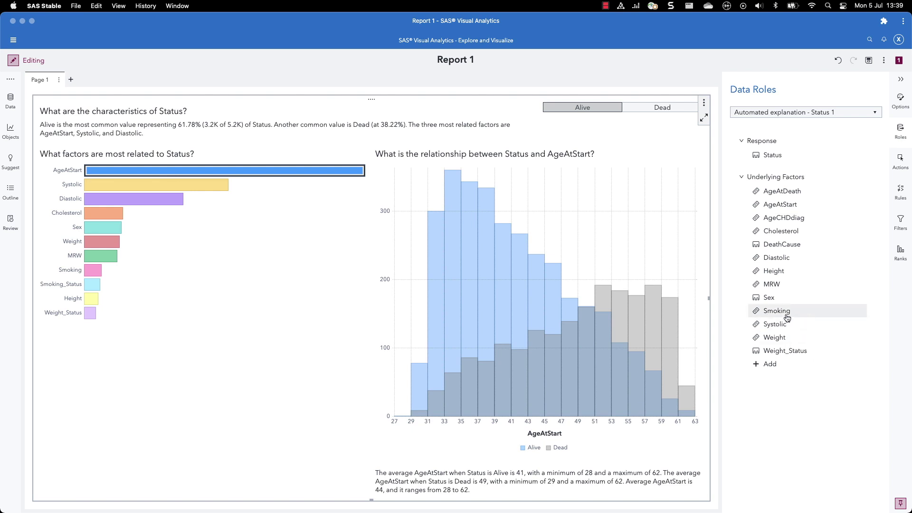
{"action": "right_click", "coordinate": [783, 352]}
{"action": "left_click", "coordinate": [813, 355]}
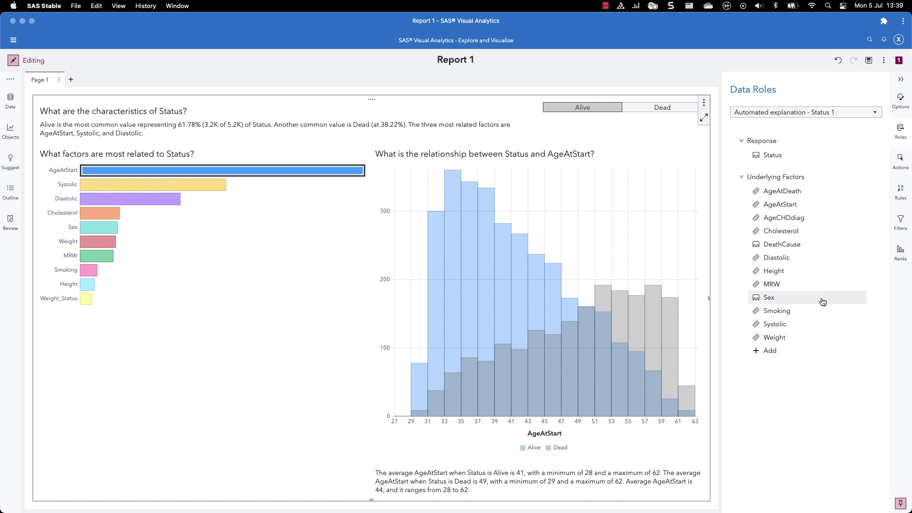
{"action": "right_click", "coordinate": [777, 285]}
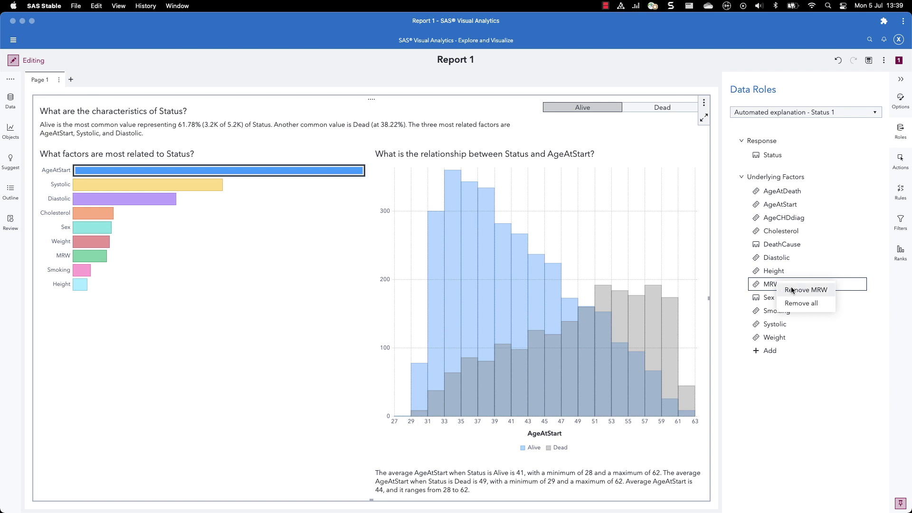
{"action": "left_click", "coordinate": [791, 290]}
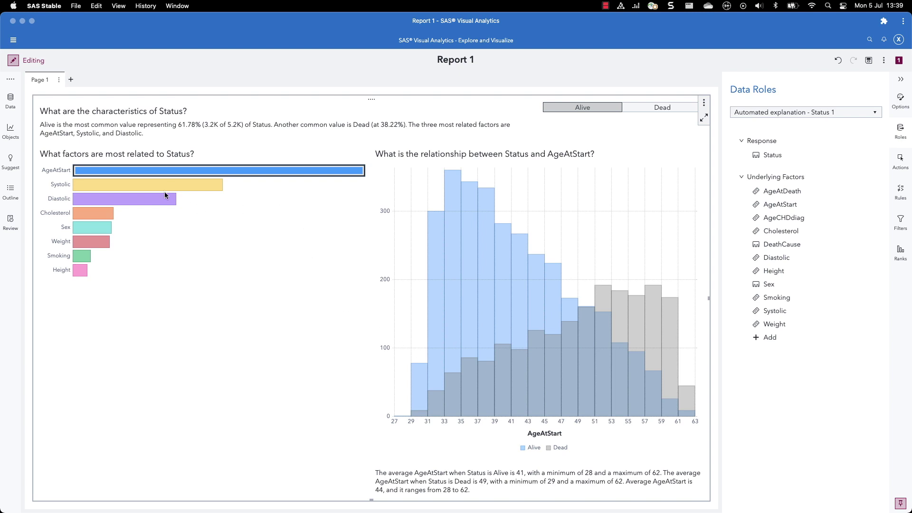
Step: Show Status's relationship to Systolic, then Diastolic, then Sex in the factors chart
{"action": "mouse_move", "coordinate": [88, 173]}
{"action": "left_click", "coordinate": [121, 188]}
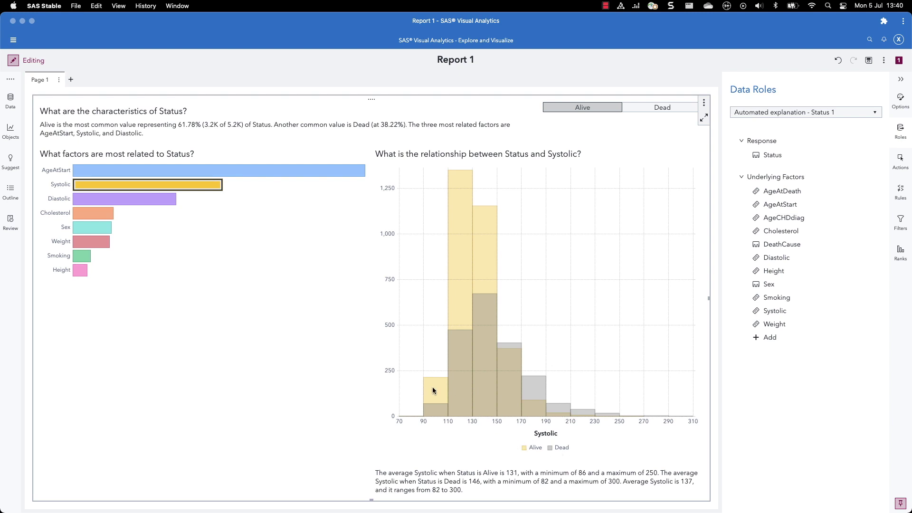
{"action": "left_click", "coordinate": [92, 201]}
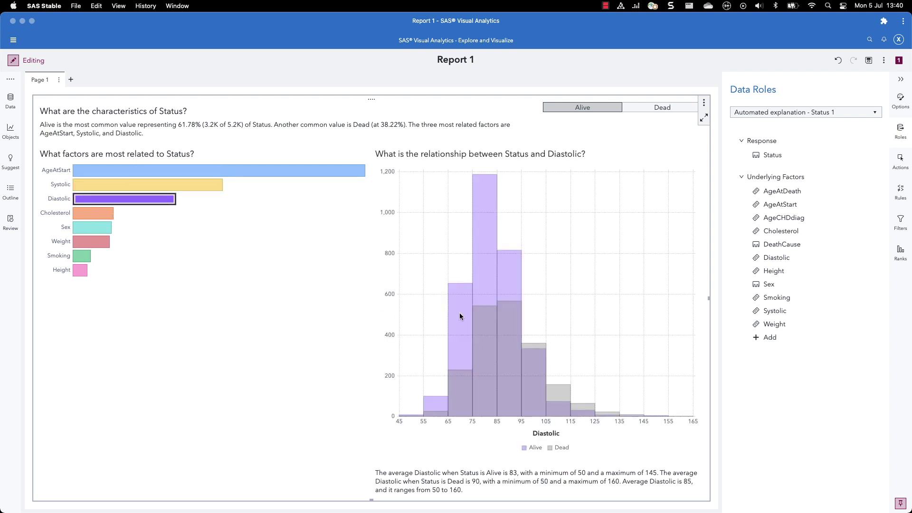
{"action": "left_click", "coordinate": [88, 227]}
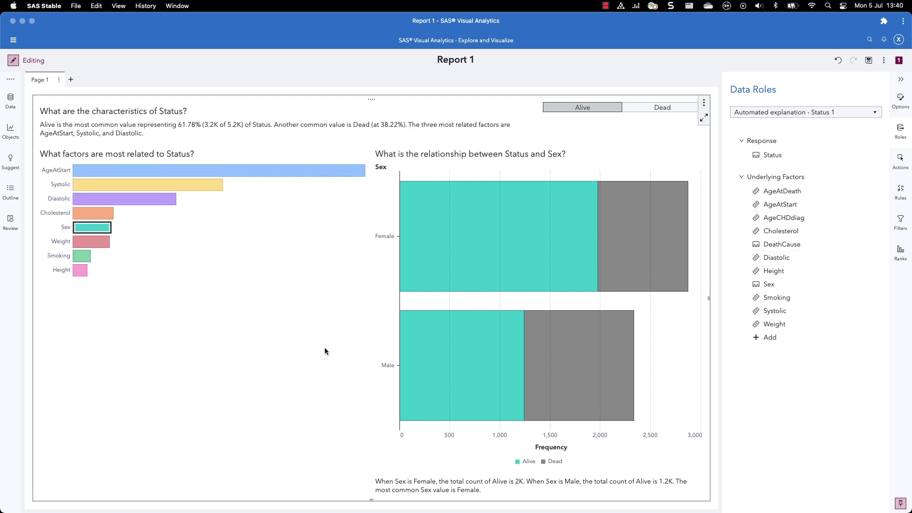
Step: Maximize the explanation, review its Screening Results table, then restore it to normal size
{"action": "left_click", "coordinate": [704, 119]}
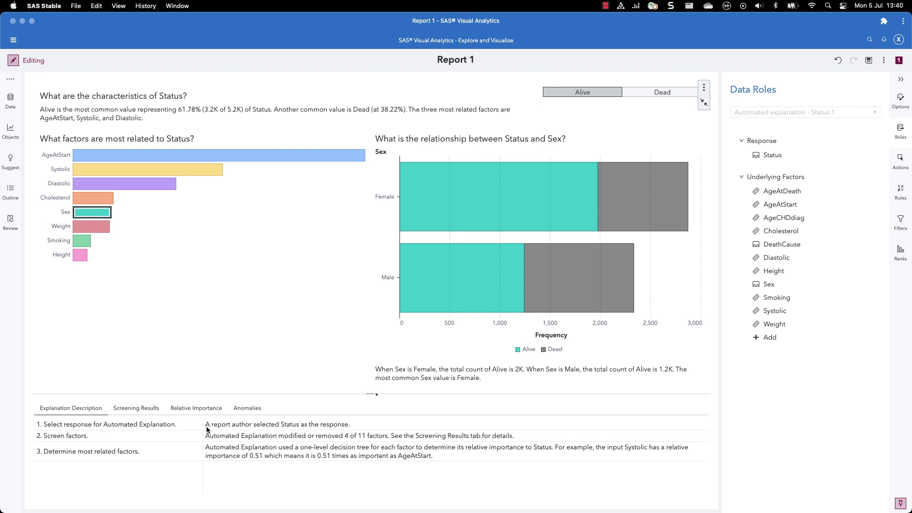
{"action": "left_click", "coordinate": [131, 409]}
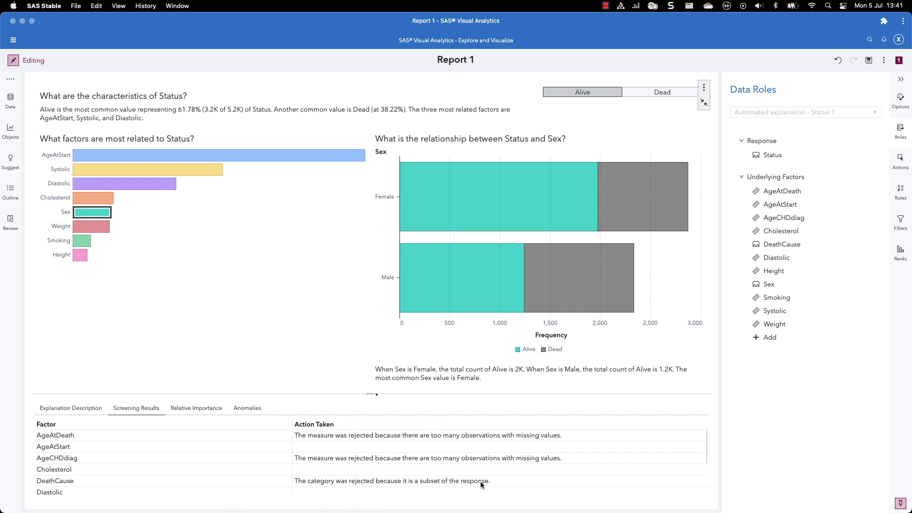
{"action": "scroll", "coordinate": [495, 469], "scroll_direction": "down", "scroll_amount": 5}
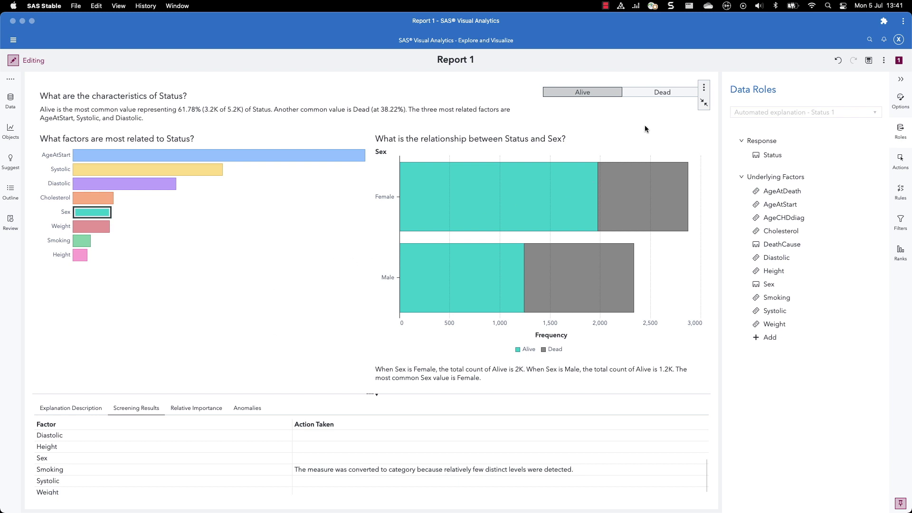
{"action": "left_click", "coordinate": [703, 105]}
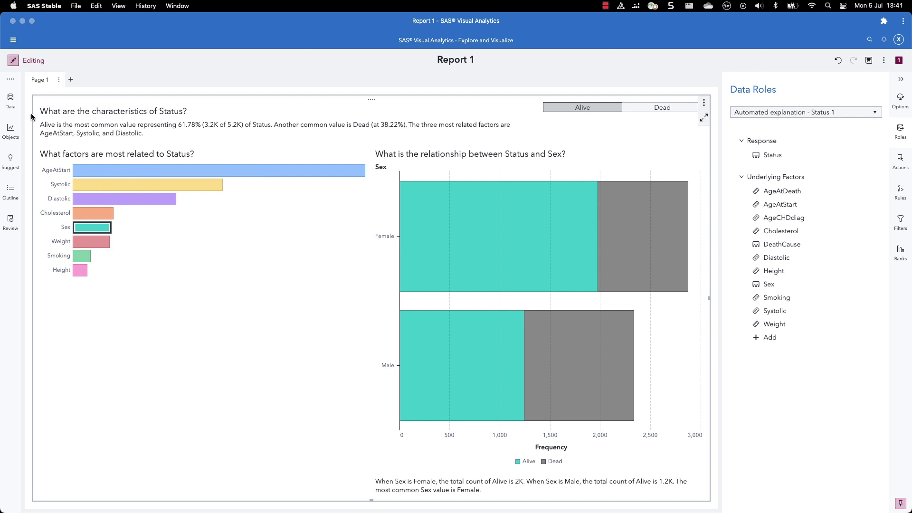
Step: Add a Gradient boosting object to a new Page 2 and set Status as its response
{"action": "left_click", "coordinate": [10, 130]}
{"action": "left_click", "coordinate": [66, 112]}
{"action": "type", "text": "gradi"}
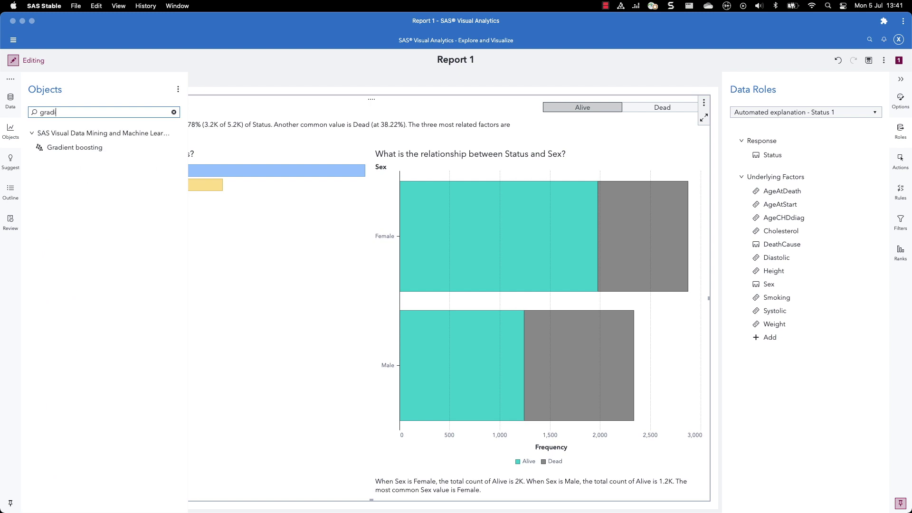
{"action": "left_click", "coordinate": [51, 148]}
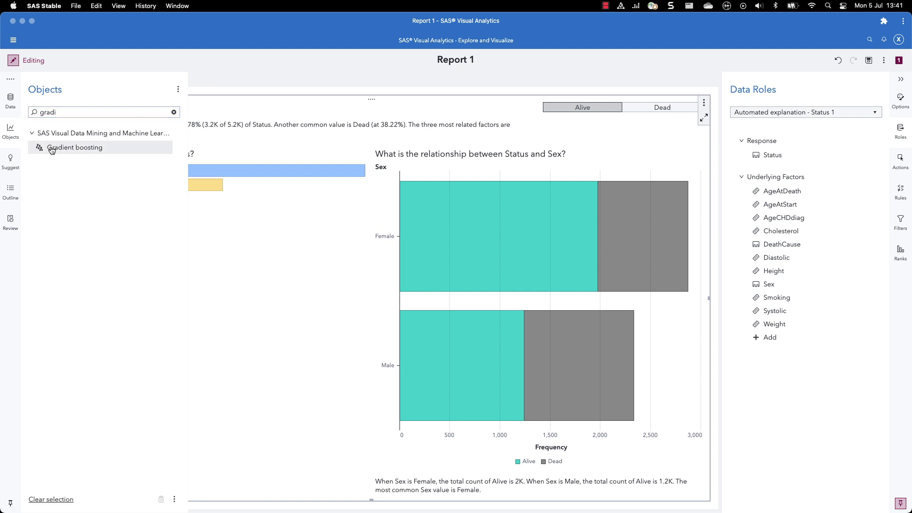
{"action": "right_click", "coordinate": [53, 149]}
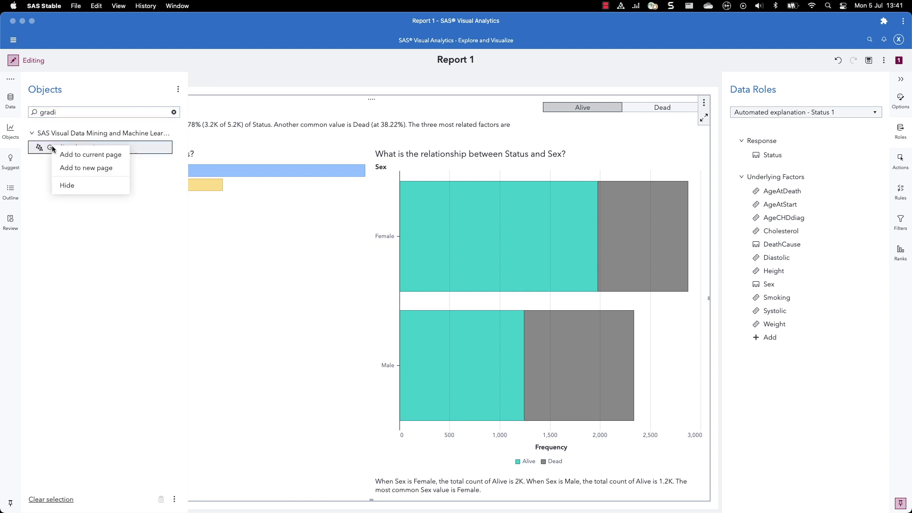
{"action": "left_click", "coordinate": [84, 169]}
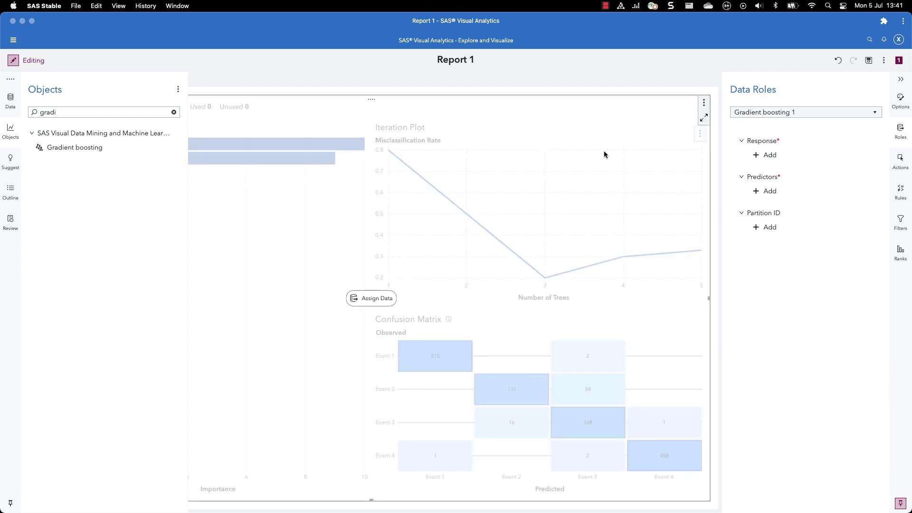
{"action": "left_click", "coordinate": [770, 155]}
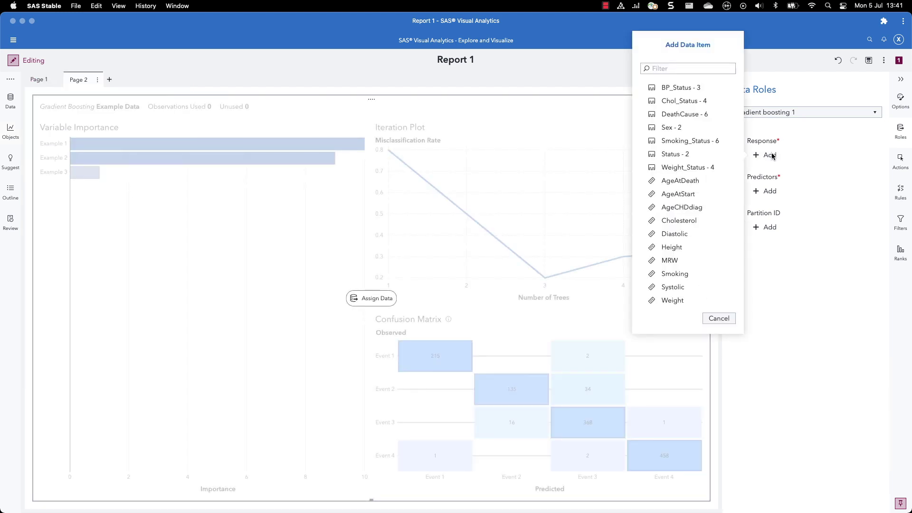
{"action": "left_click", "coordinate": [679, 154]}
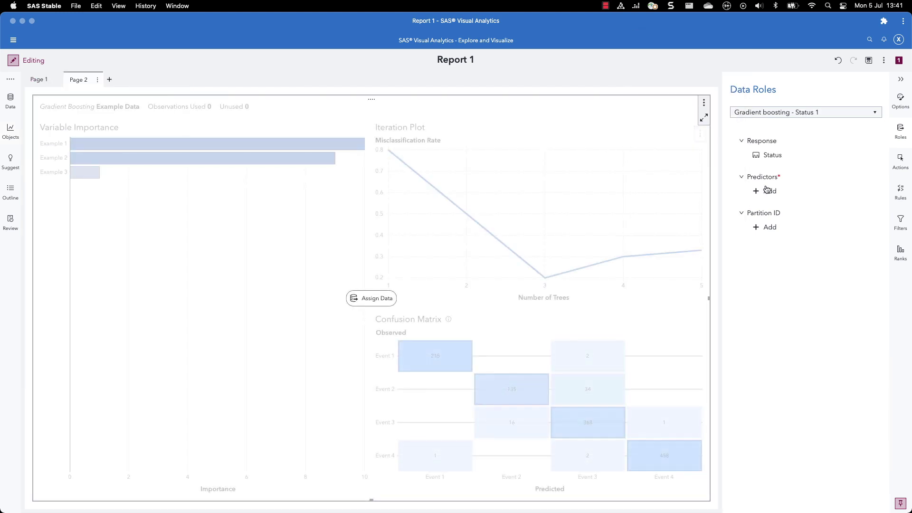
Step: Add Sex, AgeAtStart, Cholesterol, Diastolic, Smoking, Systolic and Weight as the model's predictors
{"action": "left_click", "coordinate": [775, 196]}
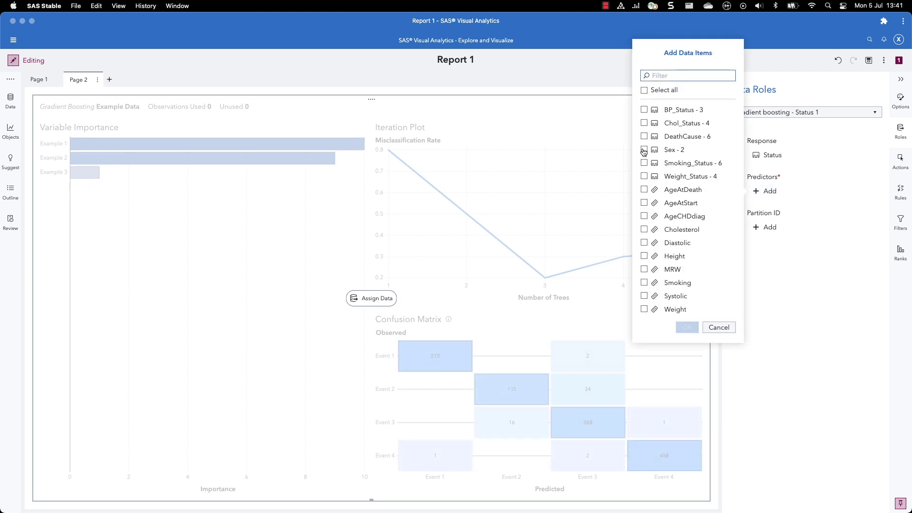
{"action": "left_click", "coordinate": [643, 150]}
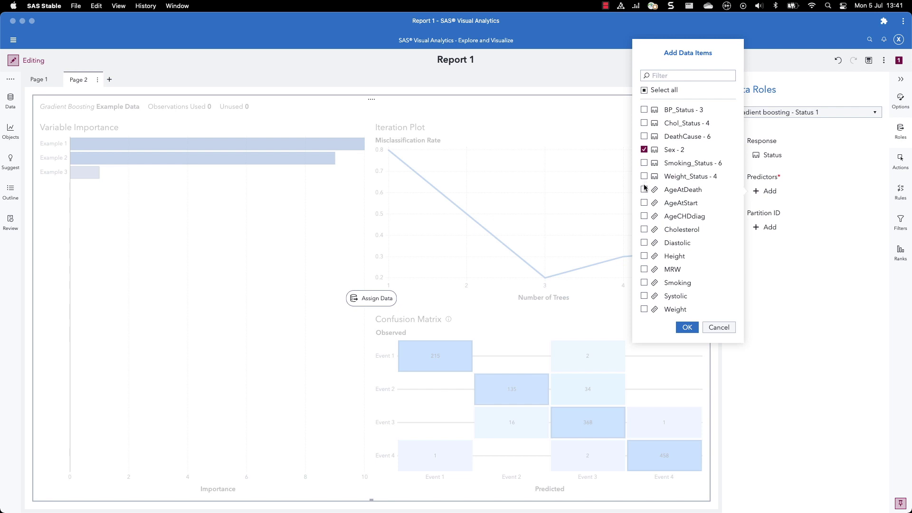
{"action": "left_click", "coordinate": [644, 203]}
{"action": "left_click", "coordinate": [645, 230]}
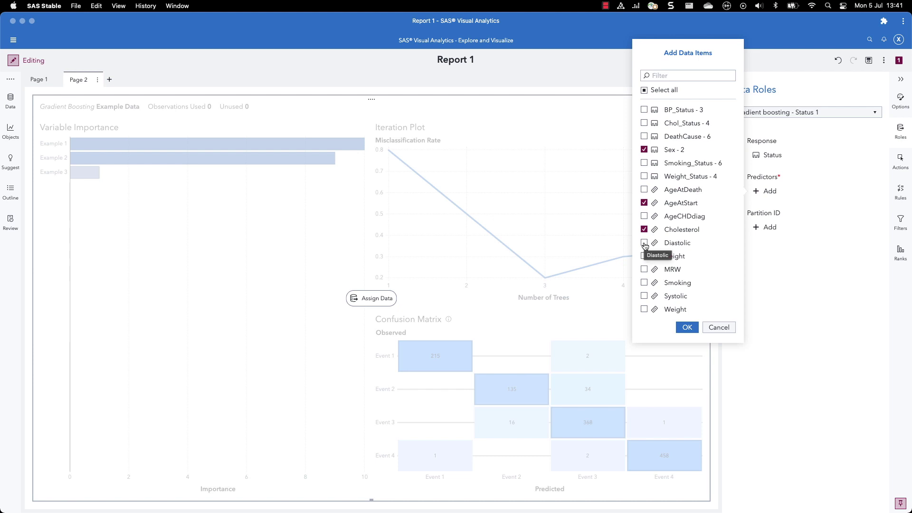
{"action": "left_click", "coordinate": [644, 243]}
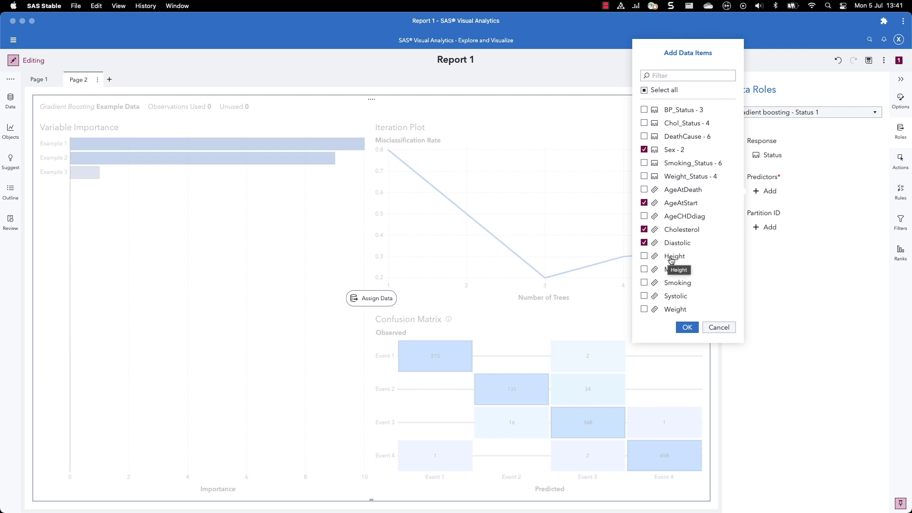
{"action": "left_click", "coordinate": [644, 283]}
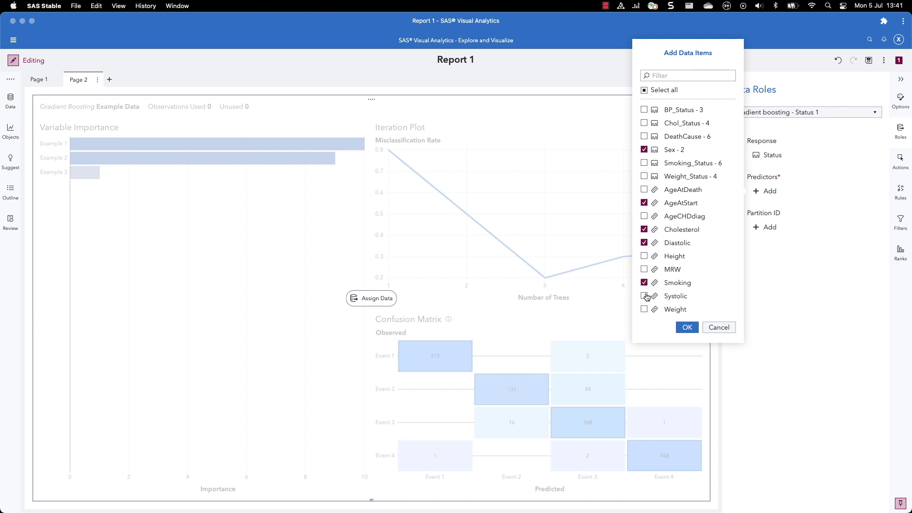
{"action": "left_click", "coordinate": [644, 296]}
{"action": "left_click", "coordinate": [644, 309]}
{"action": "left_click", "coordinate": [686, 329]}
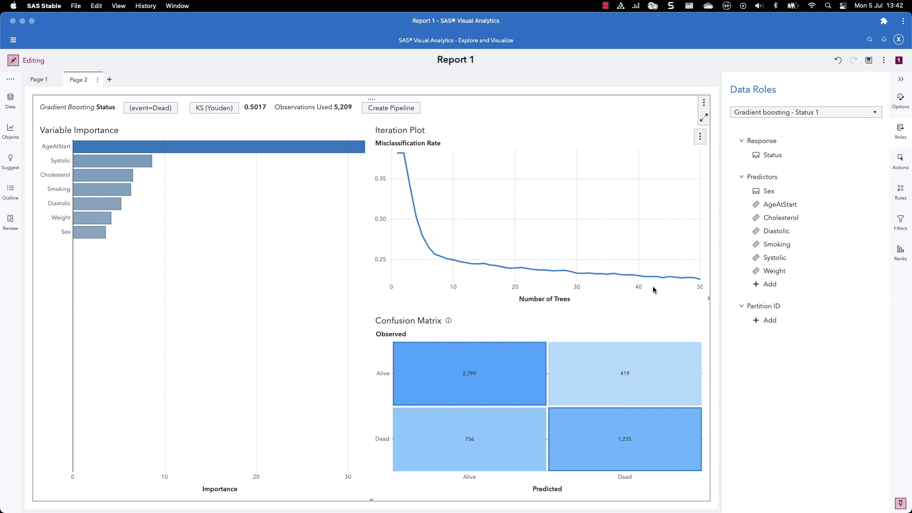
Step: Open the Autotune Hyperparameters dialog from the gradient boosting model's Options pane
{"action": "left_click", "coordinate": [901, 101]}
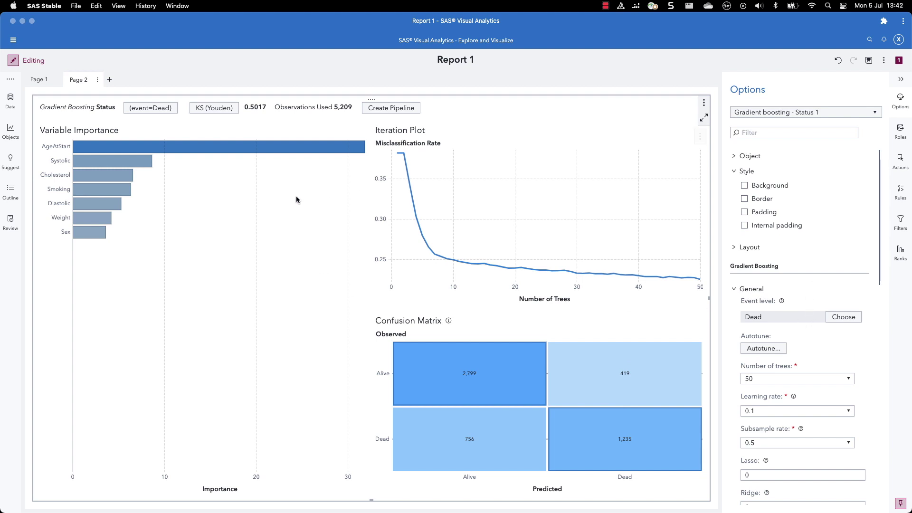
{"action": "left_click", "coordinate": [782, 349]}
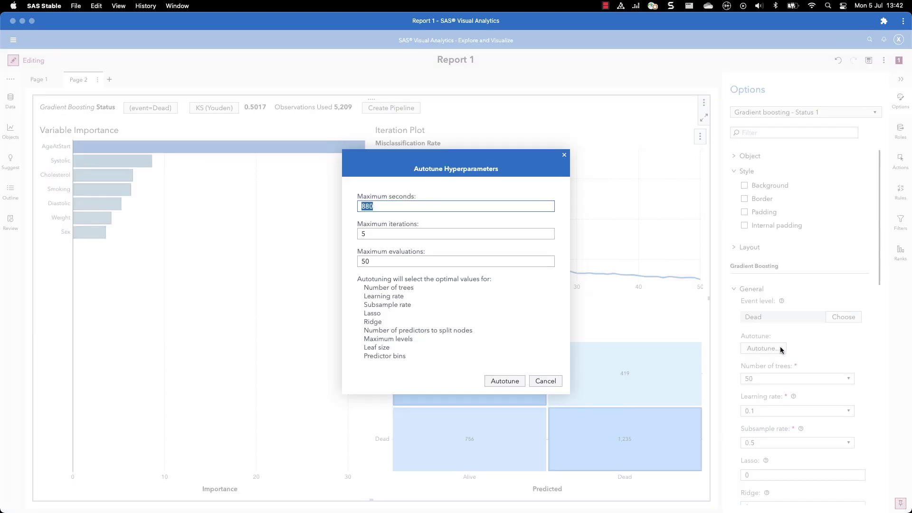
Step: Autotune the gradient boosting model to retrain with 111 trees, learning rate 0.505, subsample 0.55
{"action": "left_click", "coordinate": [501, 381]}
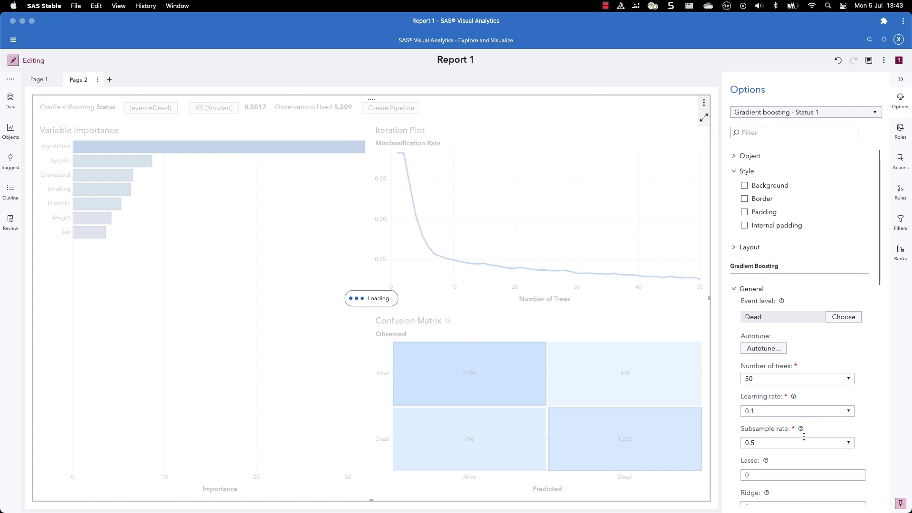
{"action": "scroll", "coordinate": [794, 444], "scroll_direction": "down", "scroll_amount": 2}
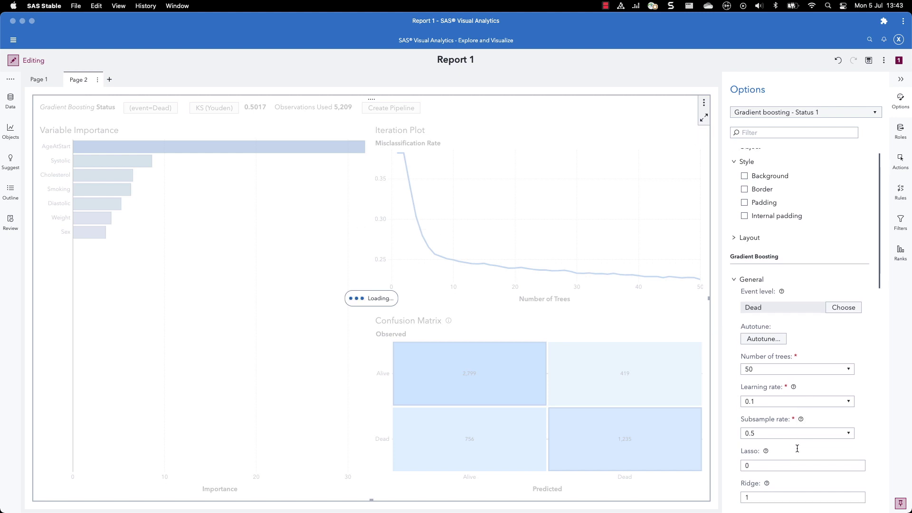
{"action": "scroll", "coordinate": [797, 448], "scroll_direction": "down", "scroll_amount": 2}
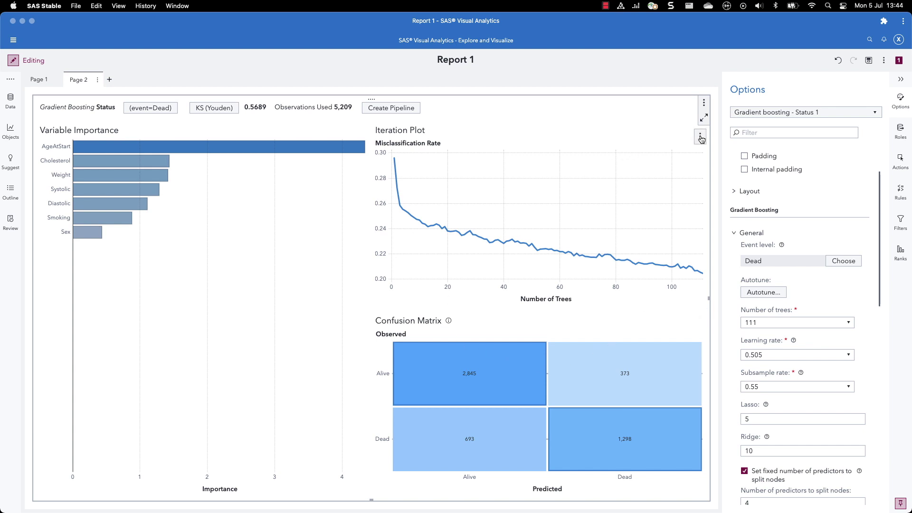
Step: Maximize the Gradient Boosting object and view misclassification rate by number of trees
{"action": "left_click", "coordinate": [705, 118]}
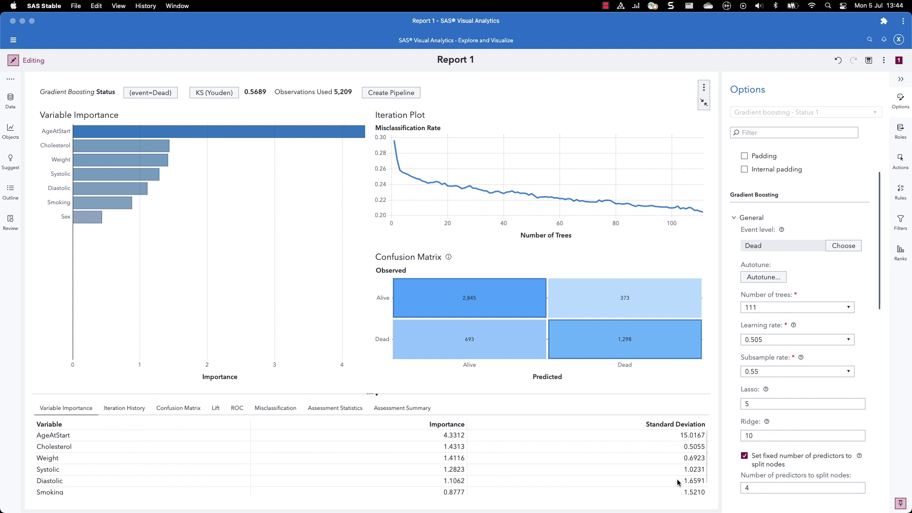
{"action": "left_click", "coordinate": [123, 407]}
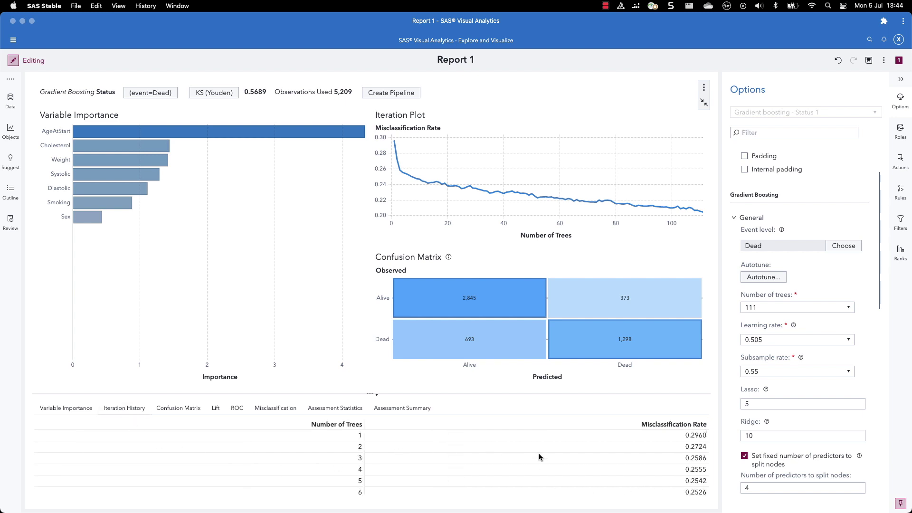
{"action": "scroll", "coordinate": [579, 472], "scroll_direction": "down", "scroll_amount": 1}
{"action": "scroll", "coordinate": [579, 472], "scroll_direction": "down", "scroll_amount": 4}
Step: Review the confusion matrix, lift, ROC, counts, statistics and Assessment Summary tables
{"action": "left_click", "coordinate": [186, 409]}
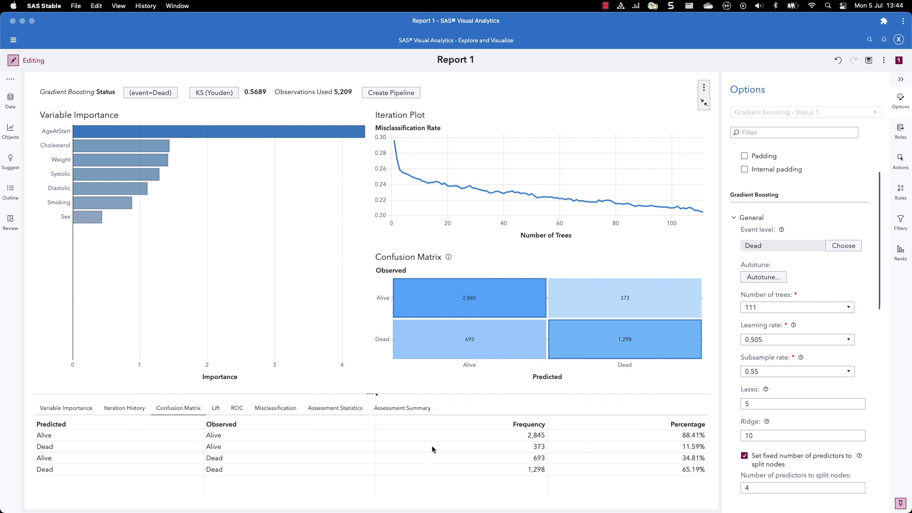
{"action": "left_click", "coordinate": [219, 411]}
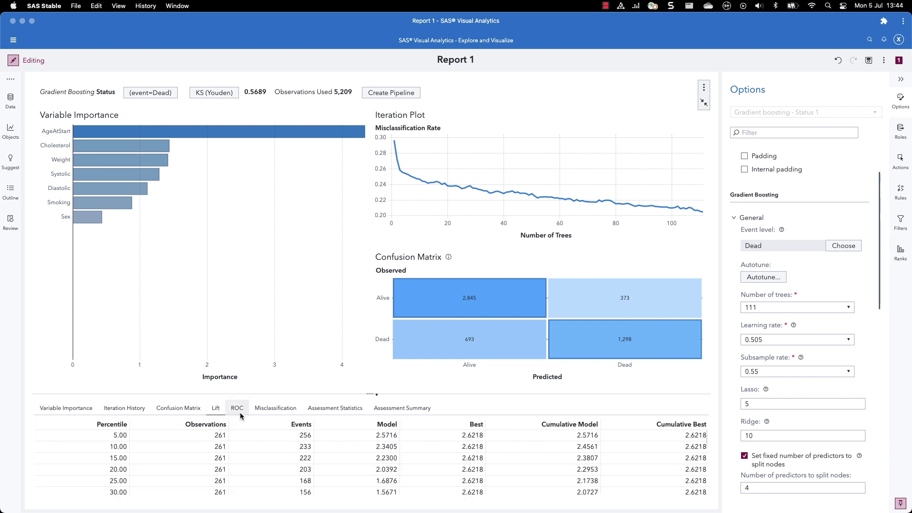
{"action": "left_click", "coordinate": [241, 411]}
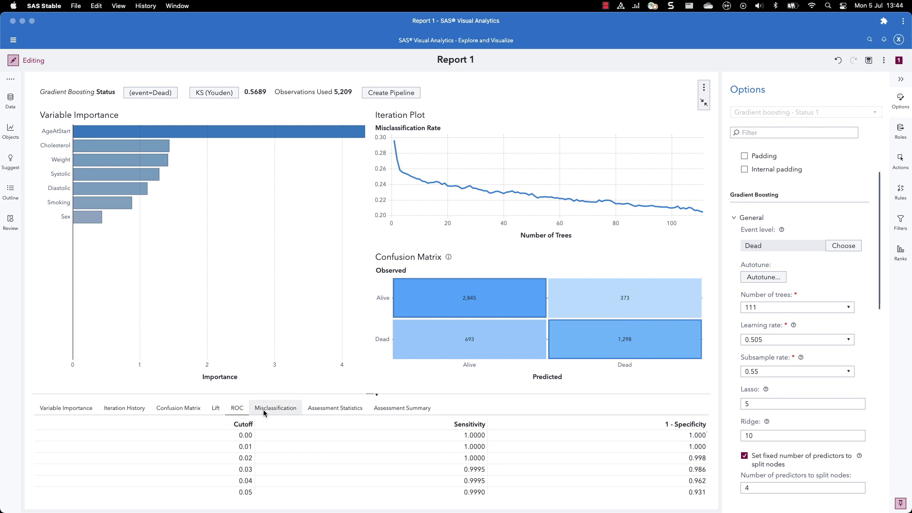
{"action": "left_click", "coordinate": [263, 409]}
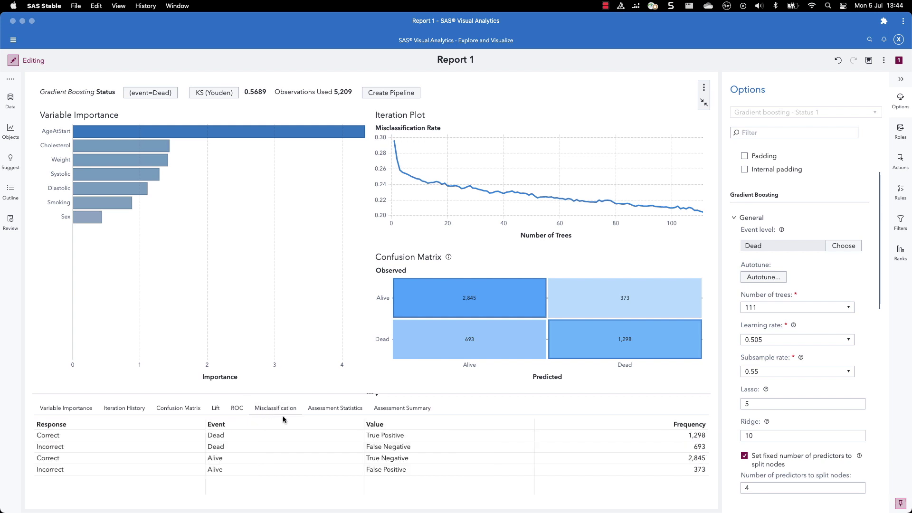
{"action": "left_click", "coordinate": [332, 409]}
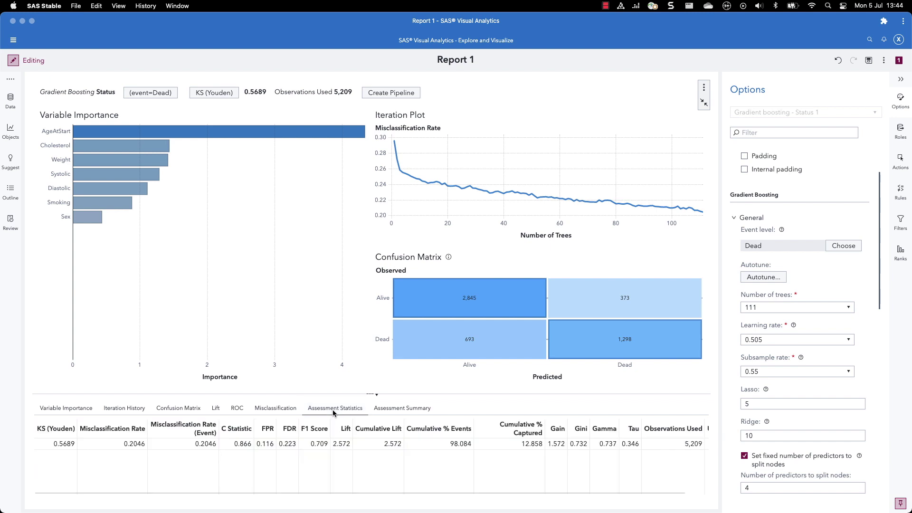
{"action": "left_click", "coordinate": [396, 411]}
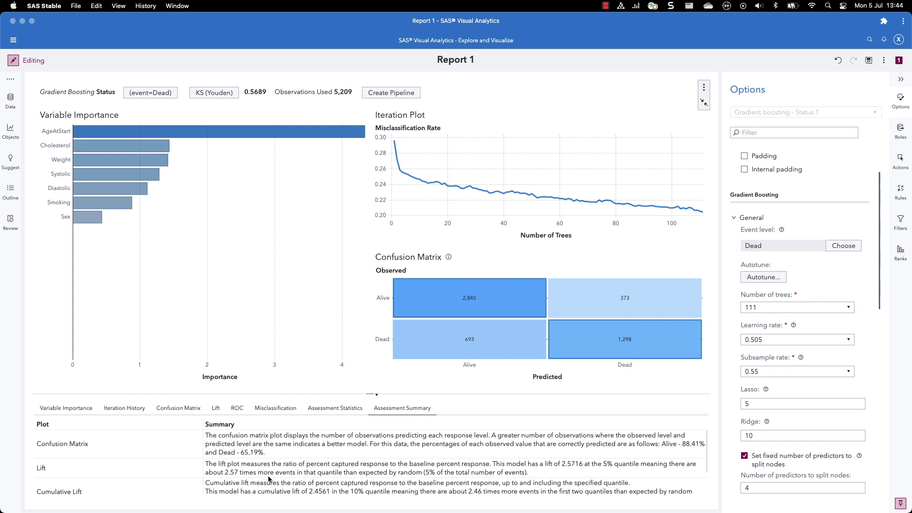
{"action": "scroll", "coordinate": [268, 479], "scroll_direction": "down", "scroll_amount": 5}
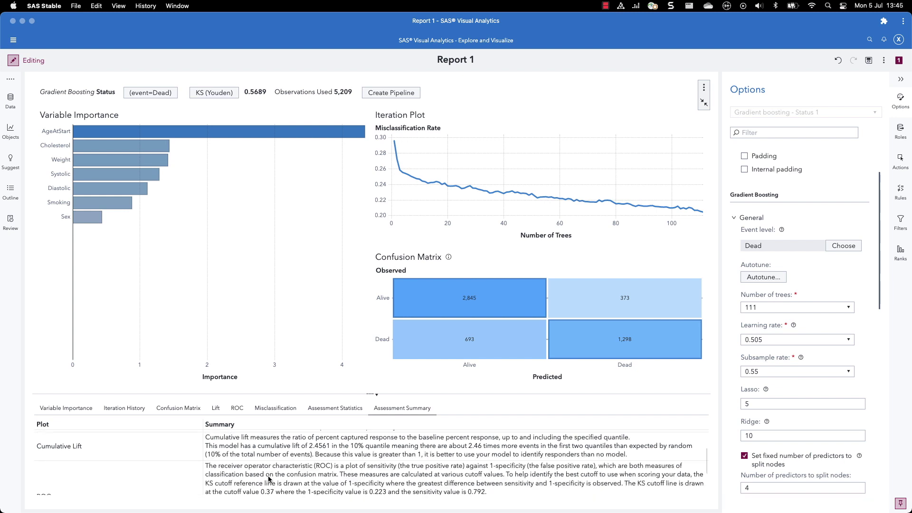
{"action": "scroll", "coordinate": [269, 478], "scroll_direction": "down", "scroll_amount": 3}
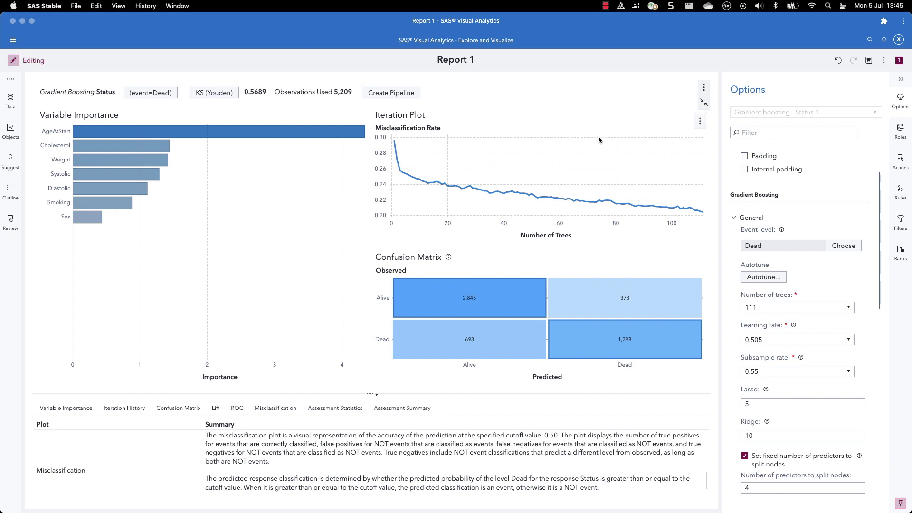
Step: Restore the object and register the model as Heart_Gradient_boosting in /Model Repositories/VARepository
{"action": "left_click", "coordinate": [704, 106]}
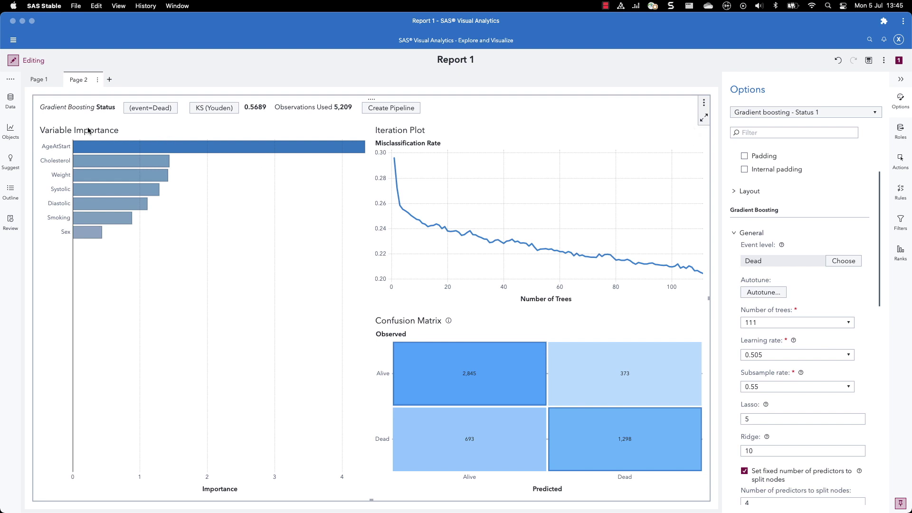
{"action": "left_click", "coordinate": [704, 103]}
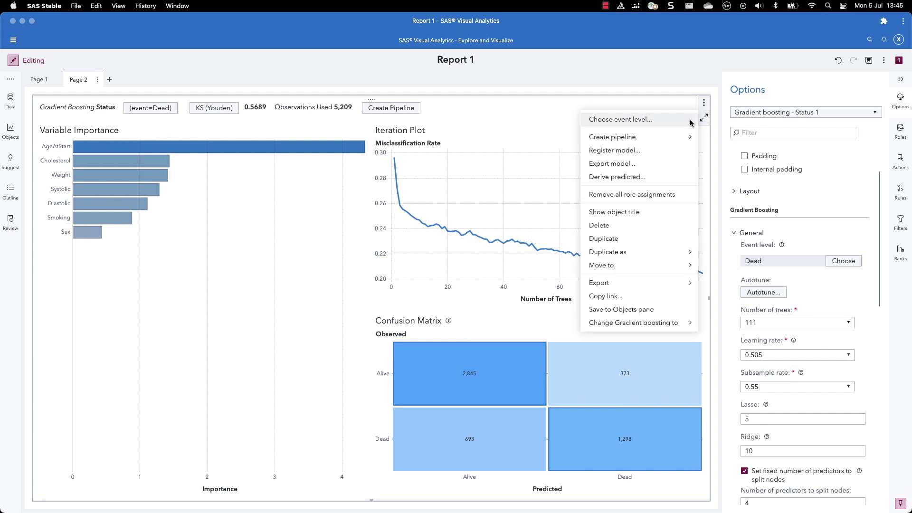
{"action": "key", "text": "Escape"}
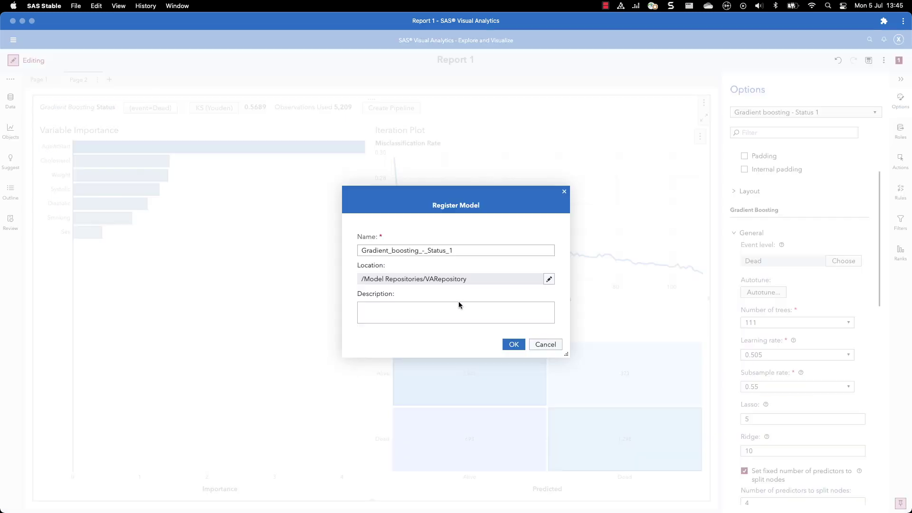
{"action": "left_click", "coordinate": [420, 251]}
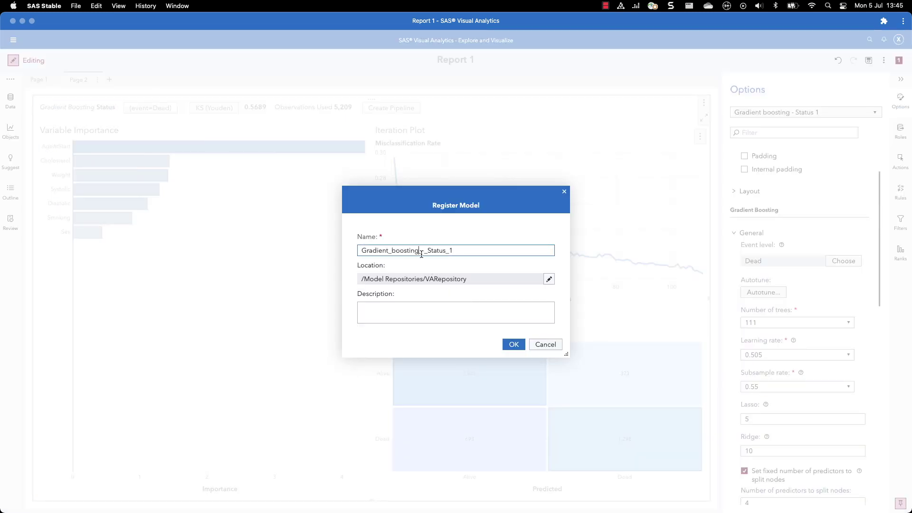
{"action": "left_click", "coordinate": [457, 251], "text": "shift"}
{"action": "key", "text": "BackSpace"}
{"action": "key", "text": "super+Left"}
{"action": "type", "text": "Heart_"}
{"action": "left_click", "coordinate": [513, 344]}
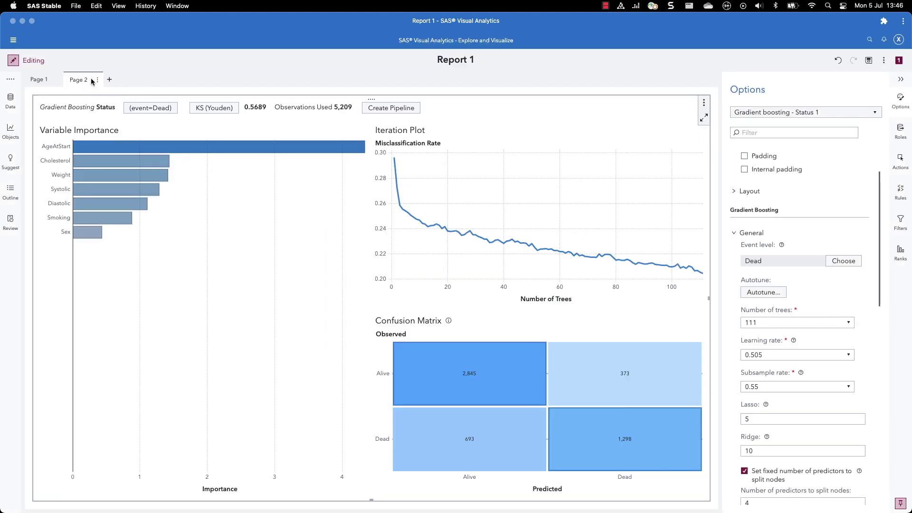
Step: Search Manage Models for 'hear' to find Heart_Gradient_boosting, then show the Projects list
{"action": "left_click", "coordinate": [13, 41]}
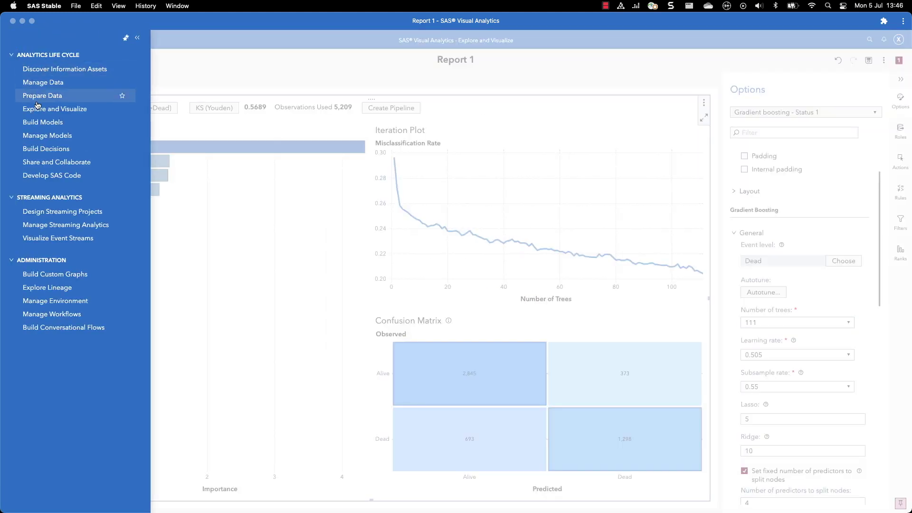
{"action": "left_click", "coordinate": [47, 135]}
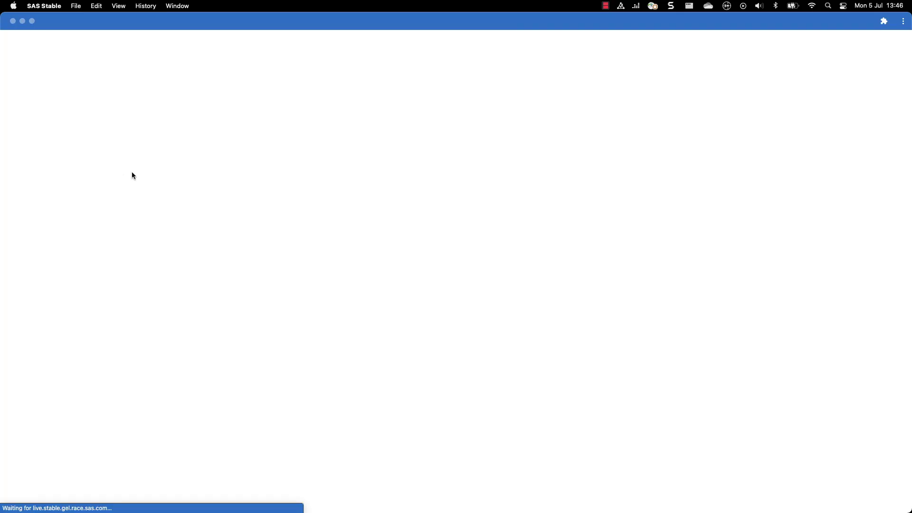
{"action": "left_click", "coordinate": [86, 235]}
{"action": "type", "text": "heart"}
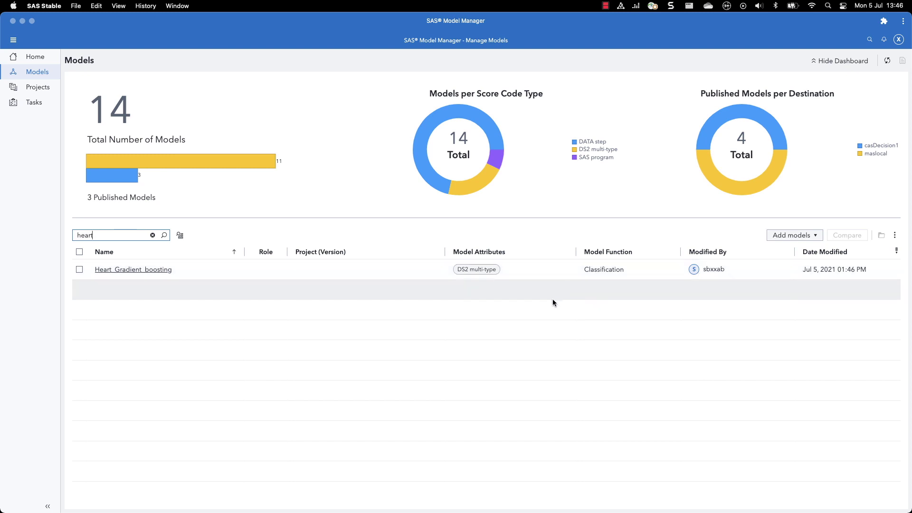
{"action": "left_click", "coordinate": [37, 88]}
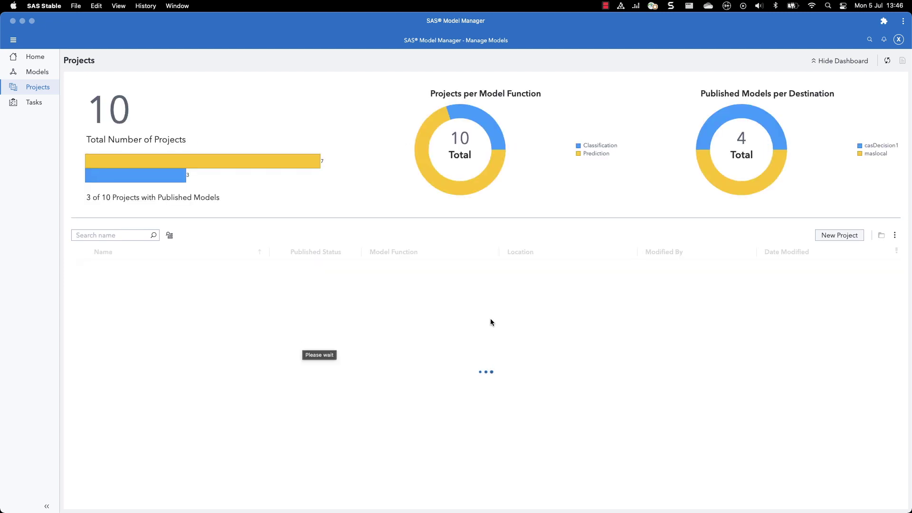
Step: Start a new project named 'Heart Attack Prediction' with model function Prediction
{"action": "left_click", "coordinate": [837, 236]}
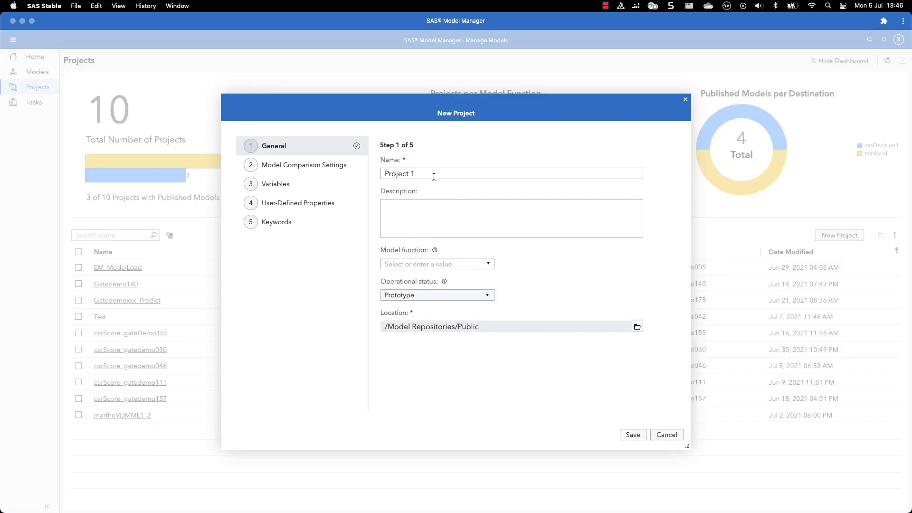
{"action": "left_click_drag", "start_coordinate": [418, 174], "coordinate": [382, 174]}
{"action": "type", "text": "Heart Att"}
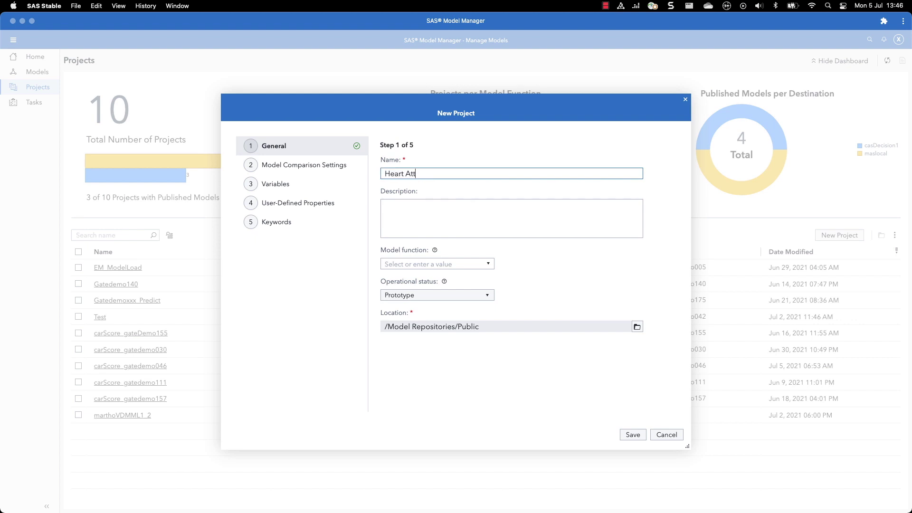
{"action": "type", "text": "ack Prediction"}
{"action": "left_click", "coordinate": [433, 264]}
{"action": "left_click", "coordinate": [488, 268]}
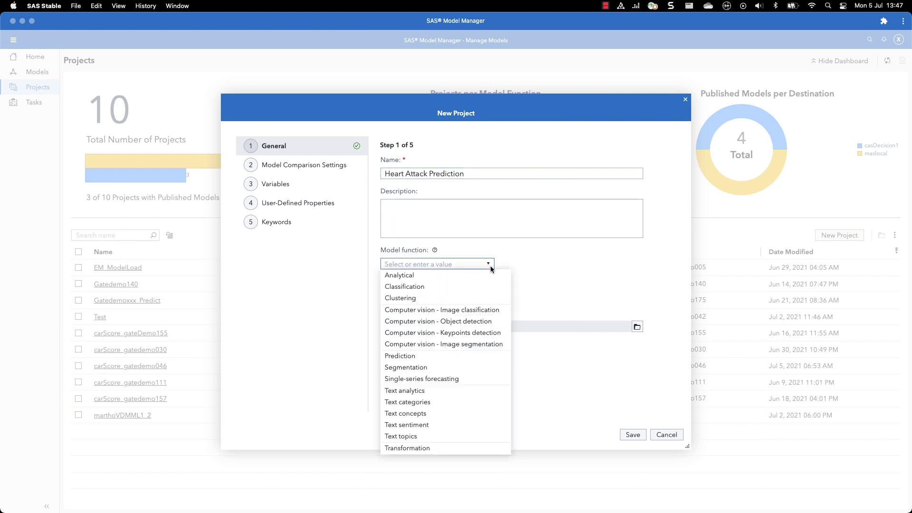
{"action": "left_click", "coordinate": [399, 356]}
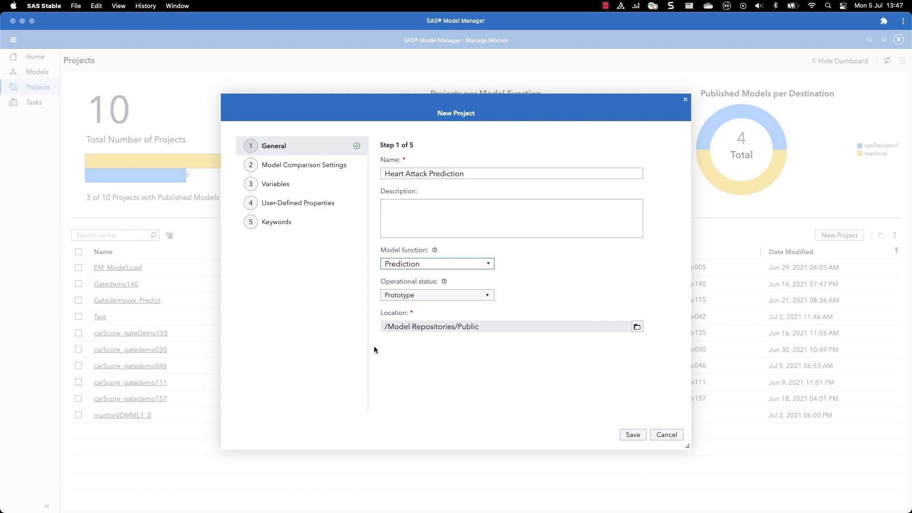
Step: Save the project and select Heart_Gradient_boosting from VARepository to add to it
{"action": "left_click", "coordinate": [631, 435]}
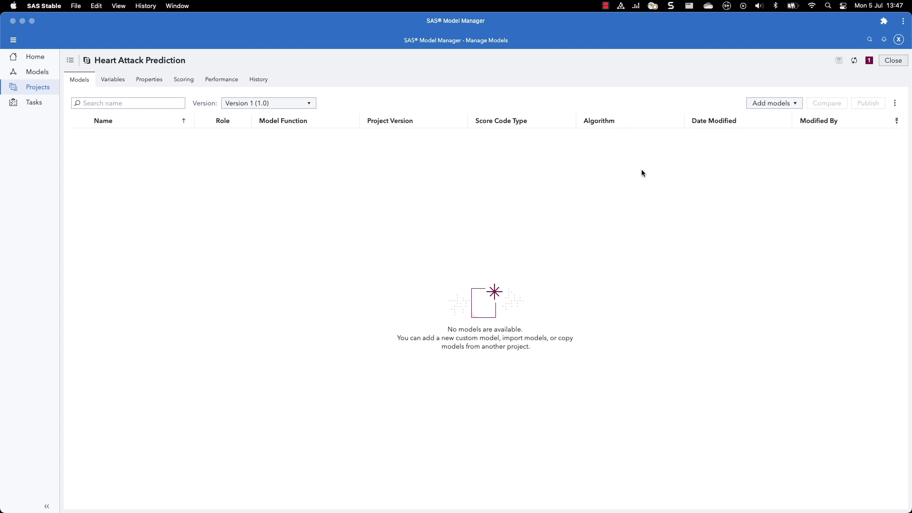
{"action": "left_click", "coordinate": [796, 104]}
{"action": "left_click", "coordinate": [770, 132]}
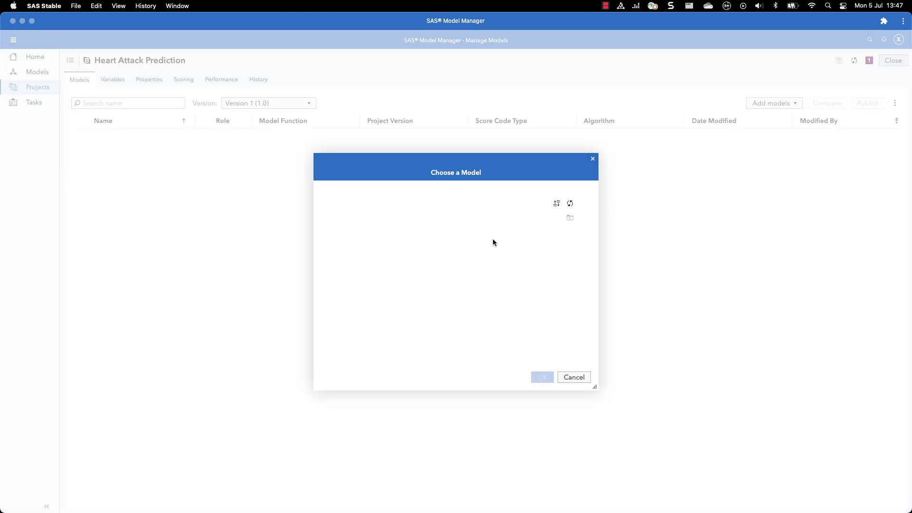
{"action": "left_click", "coordinate": [360, 266]}
{"action": "double_click", "coordinate": [361, 266]}
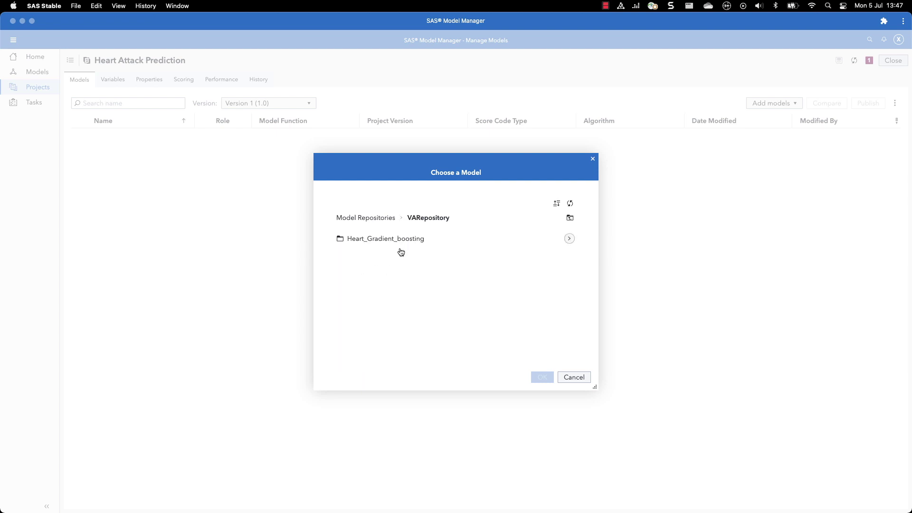
{"action": "double_click", "coordinate": [380, 241]}
{"action": "left_click", "coordinate": [378, 241]}
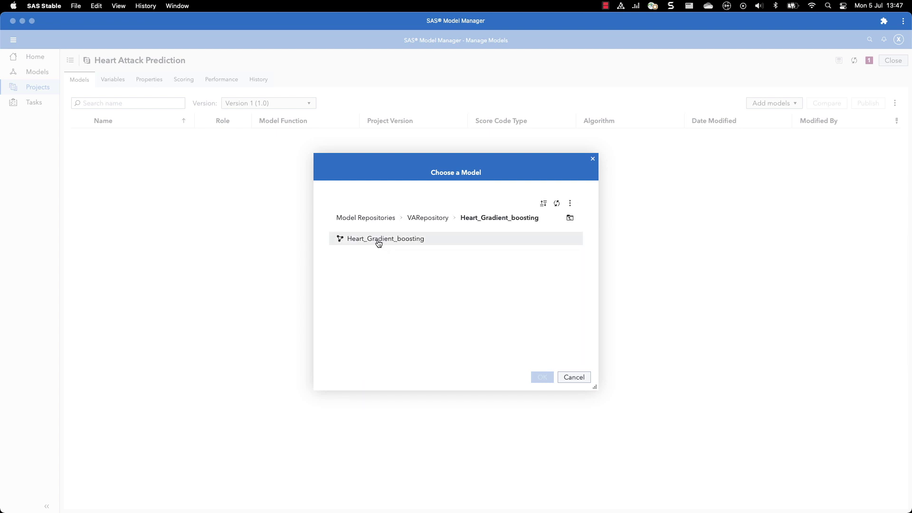
Step: Copy Heart_Gradient_boosting into the project and tick its row for publishing
{"action": "left_click", "coordinate": [542, 376]}
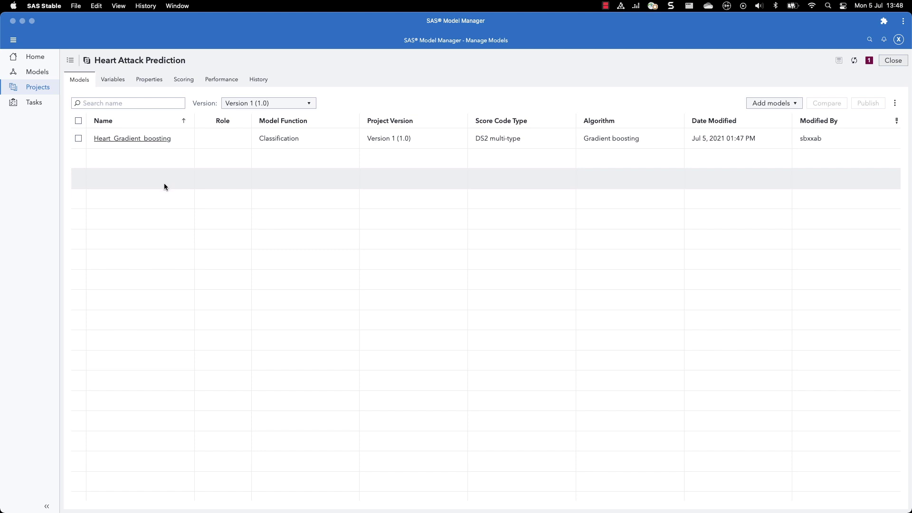
{"action": "left_click", "coordinate": [78, 138]}
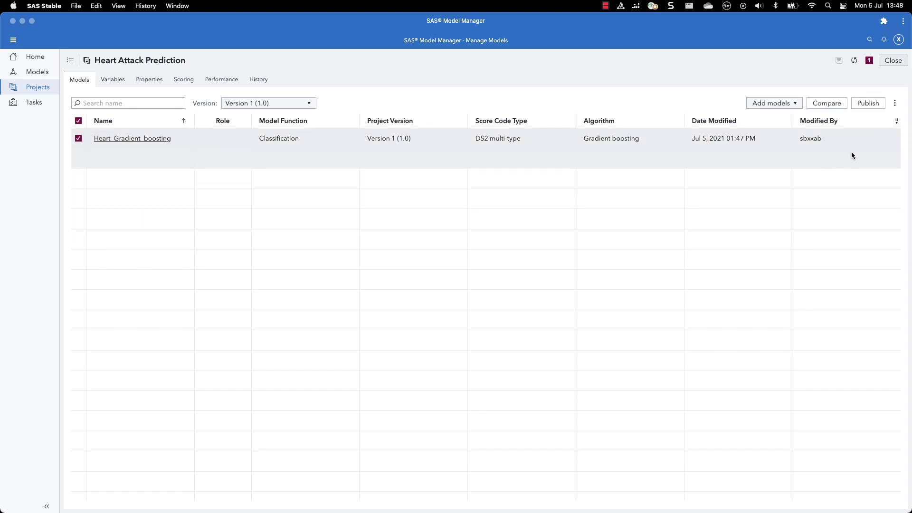
Step: Publish Heart_Gradient_boosting to SAS Micro Analytic Service (maslocal), replacing any existing version
{"action": "left_click", "coordinate": [872, 104]}
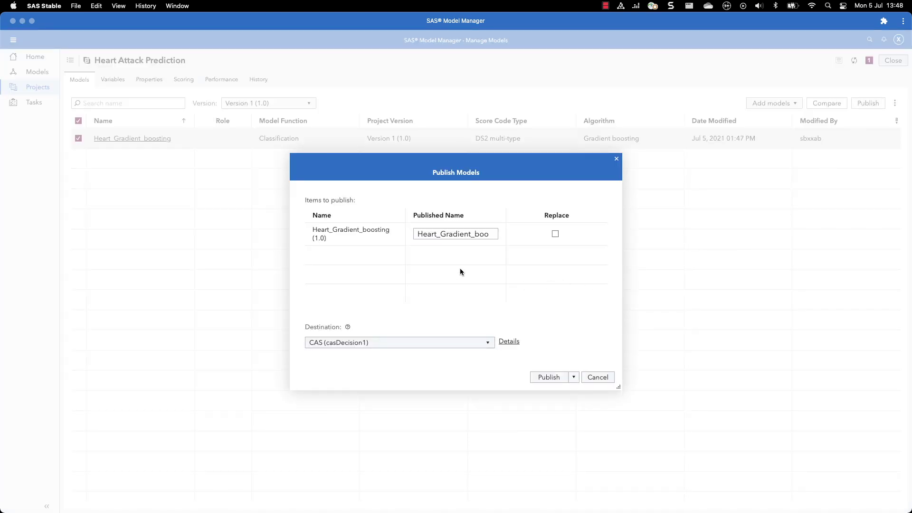
{"action": "left_click", "coordinate": [384, 344]}
{"action": "left_click", "coordinate": [344, 364]}
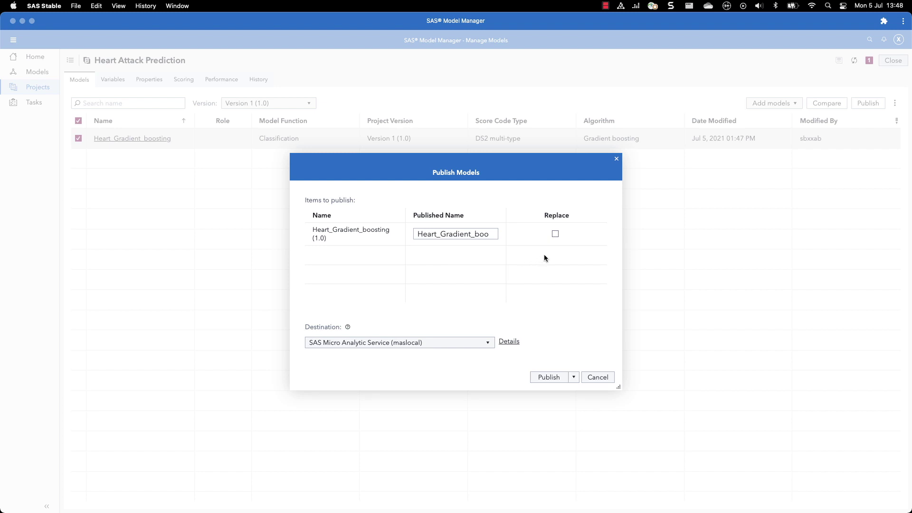
{"action": "left_click", "coordinate": [555, 235]}
{"action": "left_click", "coordinate": [547, 378]}
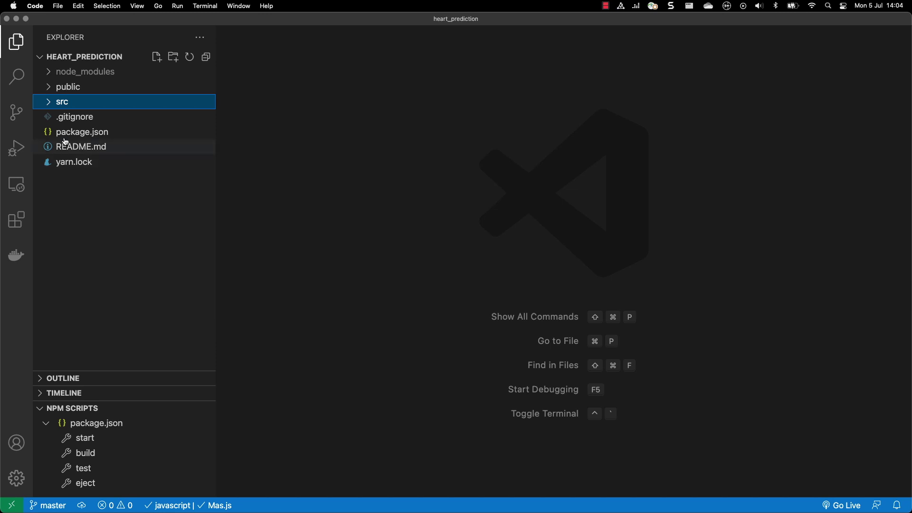
Step: Expand src and open apis/Instance.js to show the axios base URL setup
{"action": "left_click", "coordinate": [50, 106]}
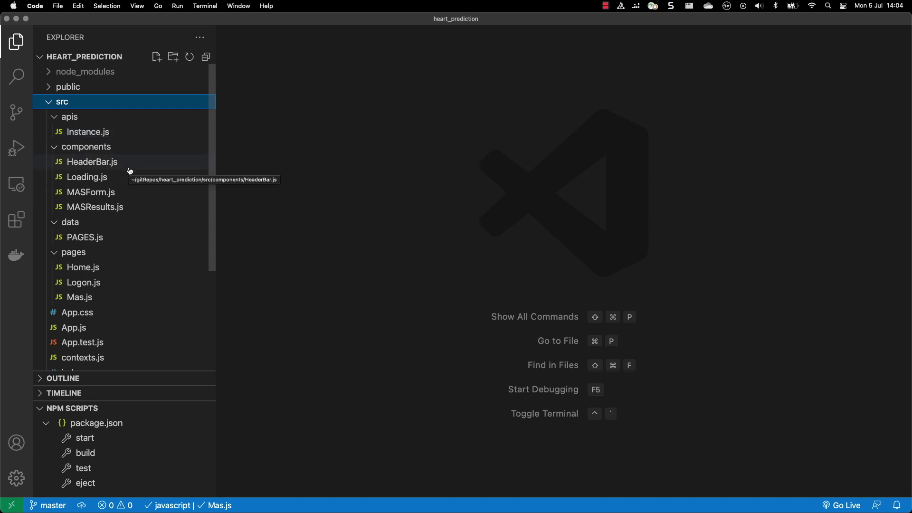
{"action": "left_click", "coordinate": [88, 133]}
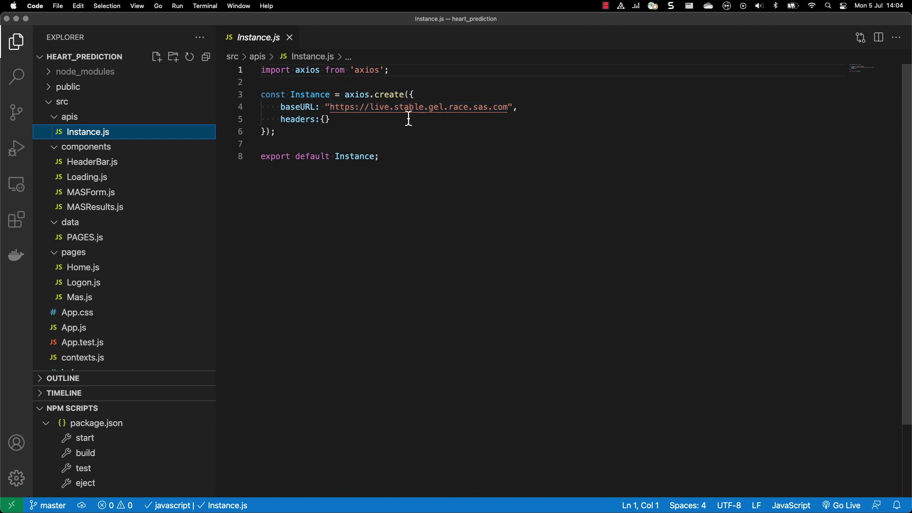
Step: Browse the components folder, viewing HeaderBar.js and Loading.js
{"action": "left_click", "coordinate": [76, 148]}
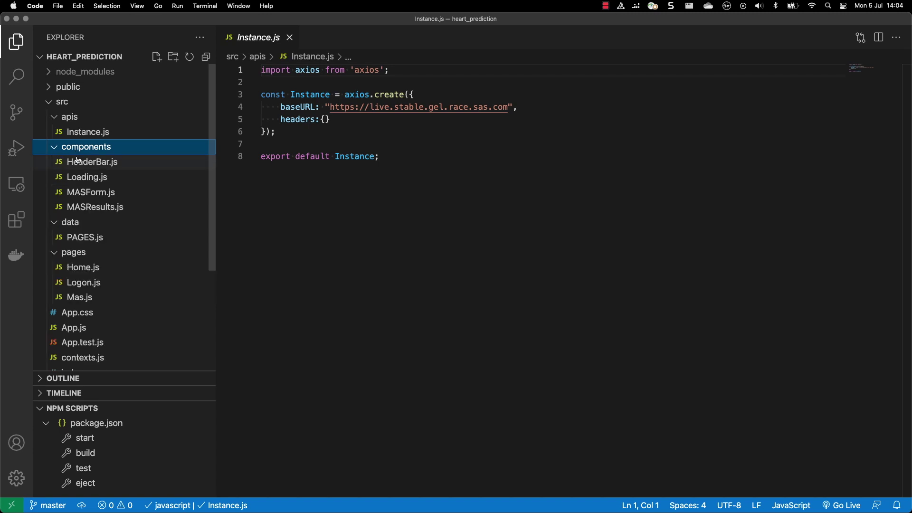
{"action": "left_click", "coordinate": [80, 165]}
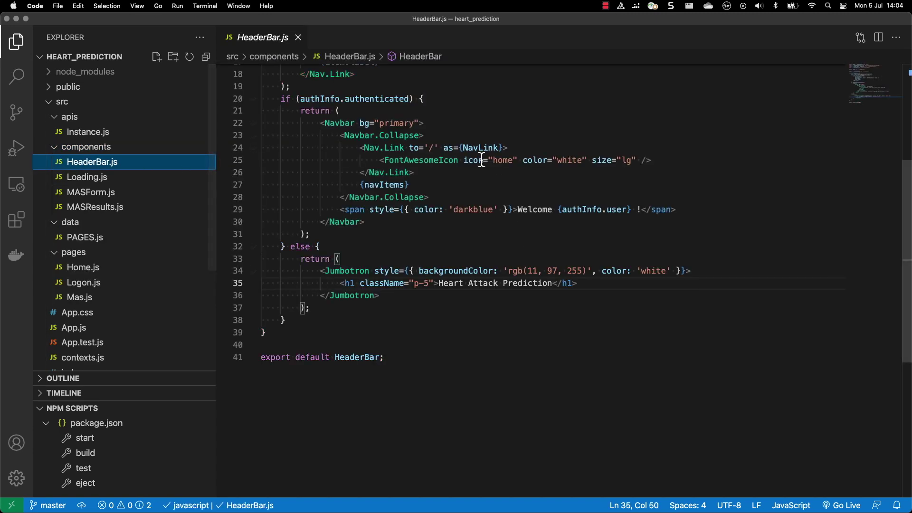
{"action": "scroll", "coordinate": [444, 179], "scroll_direction": "up", "scroll_amount": 5}
{"action": "scroll", "coordinate": [444, 179], "scroll_direction": "up", "scroll_amount": 2}
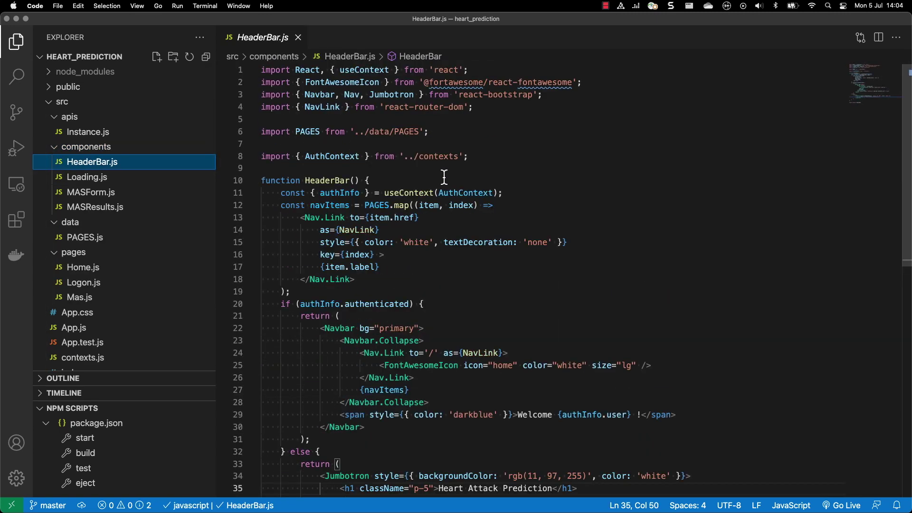
{"action": "left_click", "coordinate": [98, 179]}
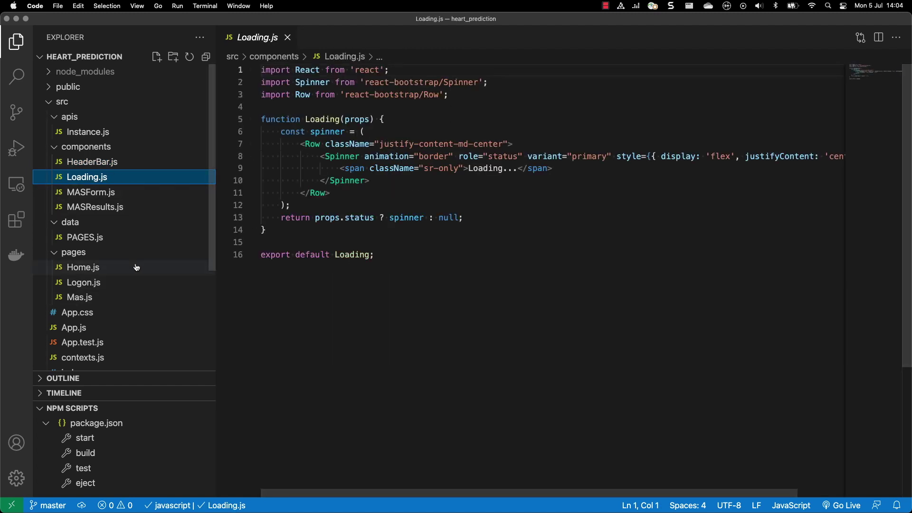
Step: Look through MASForm.js, then open MASResults.js showing the P_StatusDead risk percentage
{"action": "left_click", "coordinate": [86, 194]}
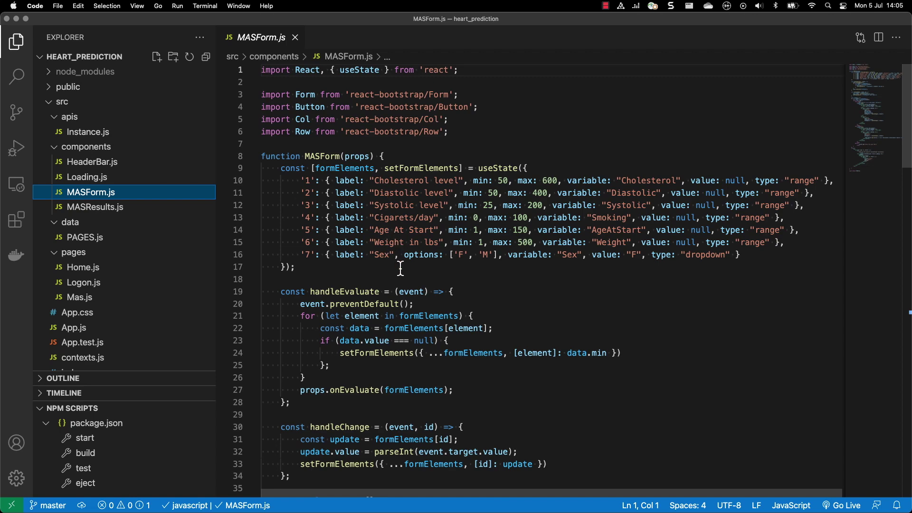
{"action": "scroll", "coordinate": [481, 266], "scroll_direction": "down", "scroll_amount": 4}
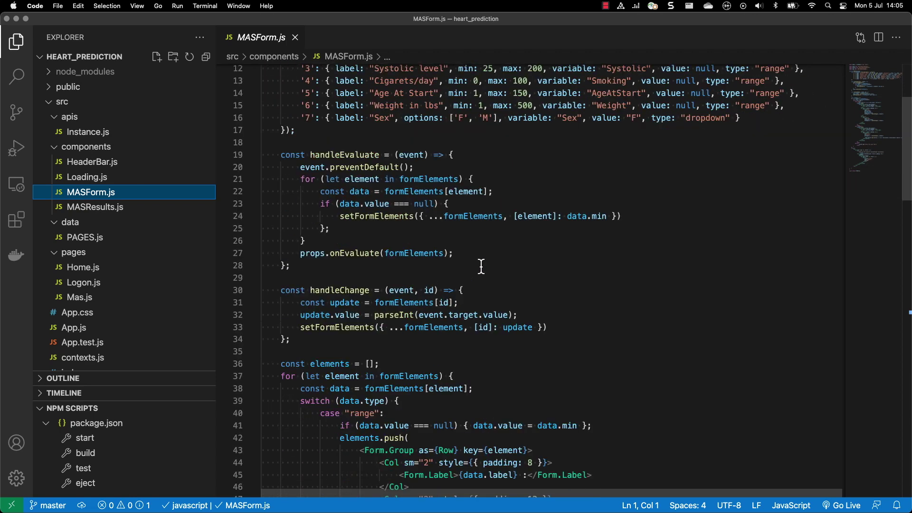
{"action": "scroll", "coordinate": [481, 265], "scroll_direction": "down", "scroll_amount": 3}
{"action": "scroll", "coordinate": [501, 311], "scroll_direction": "down", "scroll_amount": 4}
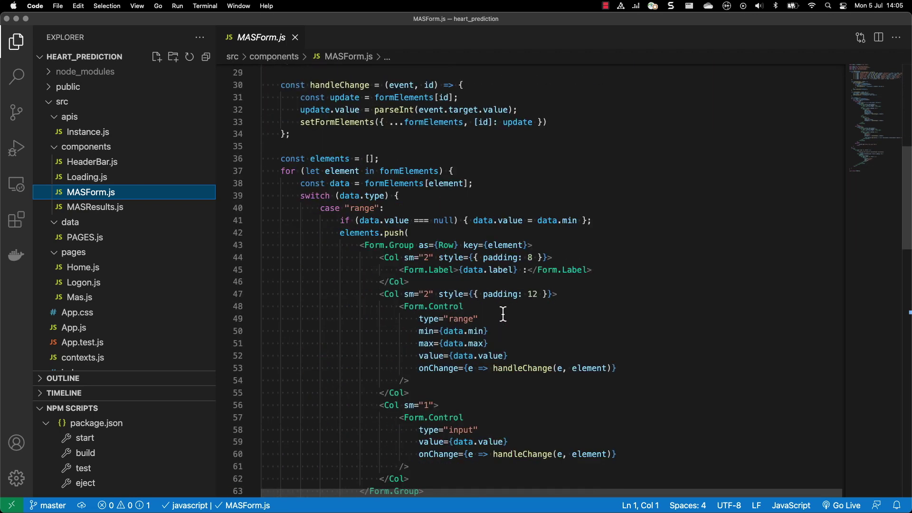
{"action": "left_click", "coordinate": [104, 208]}
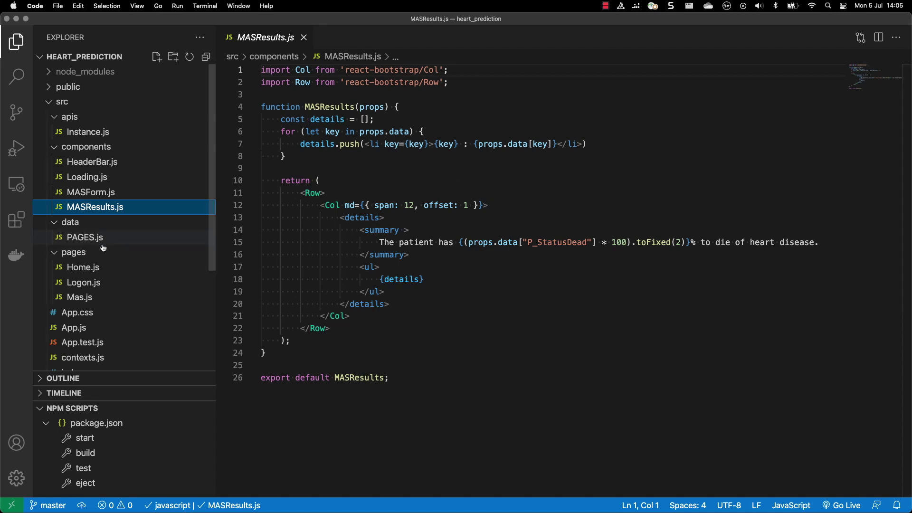
Step: Review PAGES.js, Home.js and Logon.js, scrolling through the Logon component
{"action": "left_click", "coordinate": [69, 242]}
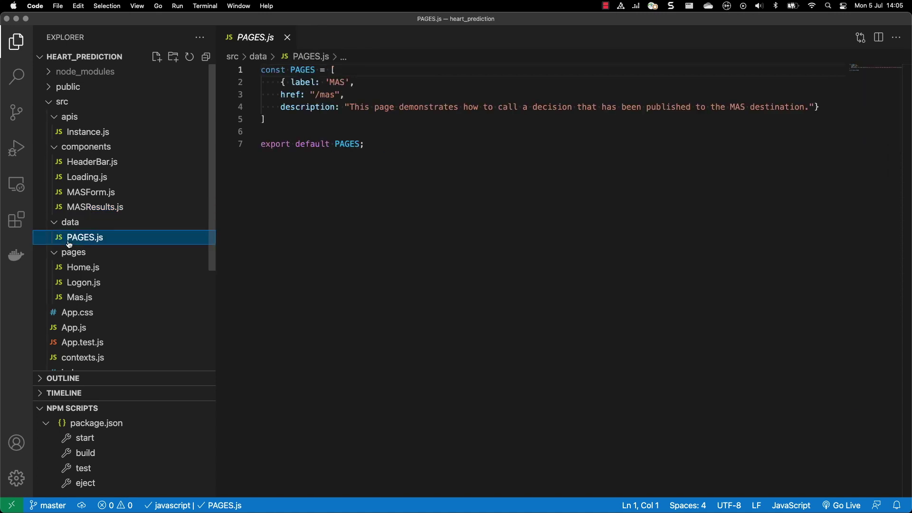
{"action": "left_click", "coordinate": [83, 268]}
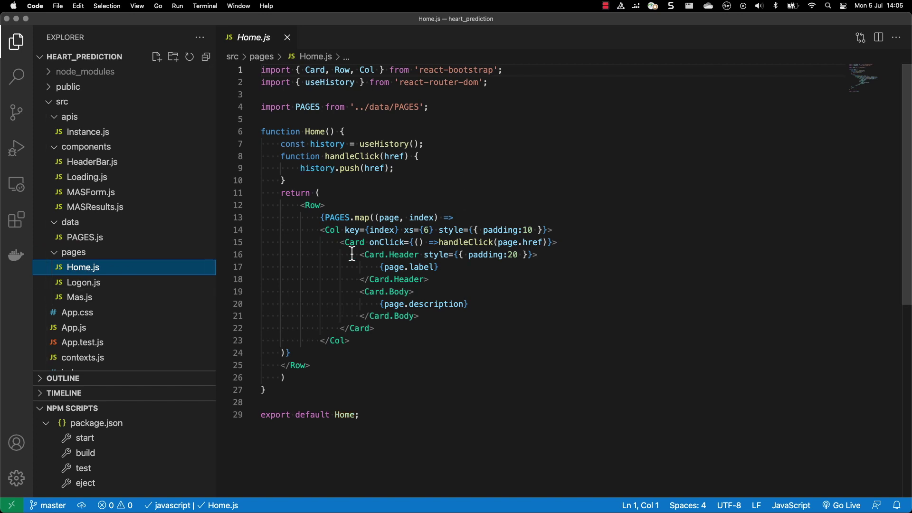
{"action": "left_click", "coordinate": [92, 284]}
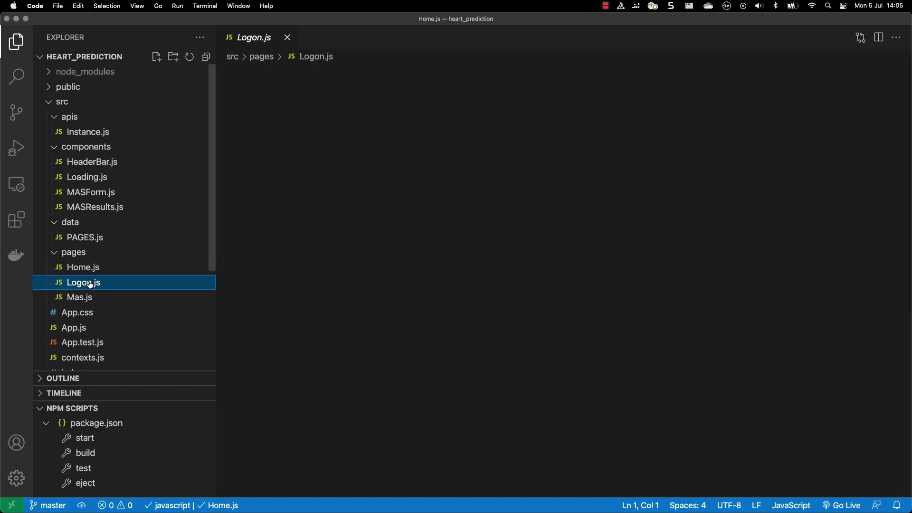
{"action": "scroll", "coordinate": [494, 224], "scroll_direction": "up", "scroll_amount": 10}
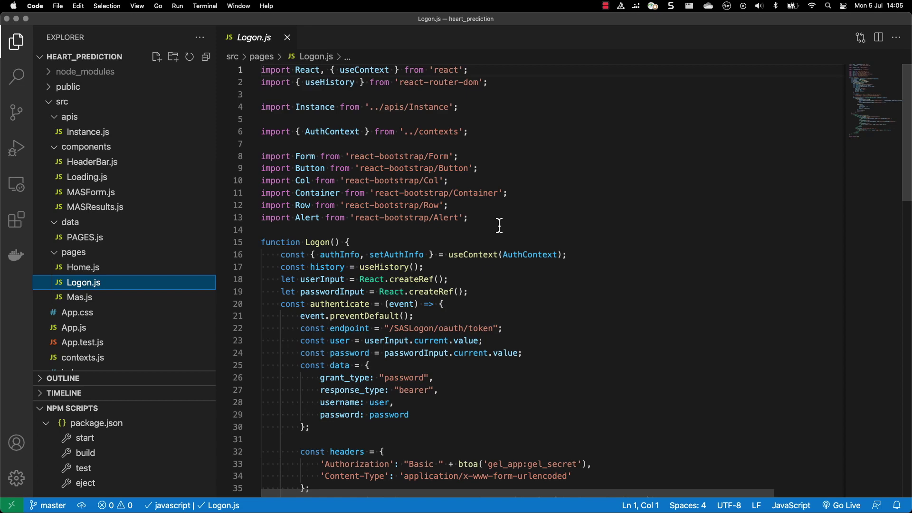
{"action": "scroll", "coordinate": [497, 227], "scroll_direction": "down", "scroll_amount": 3}
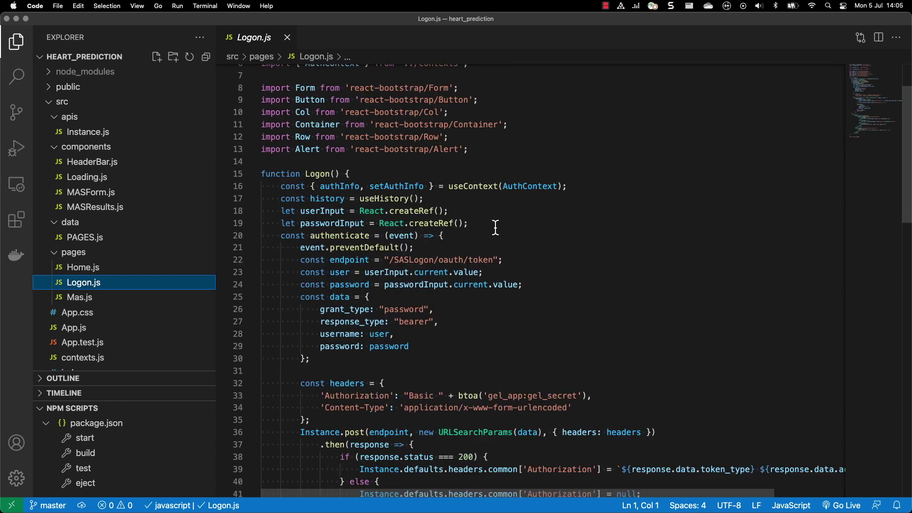
{"action": "scroll", "coordinate": [494, 227], "scroll_direction": "down", "scroll_amount": 5}
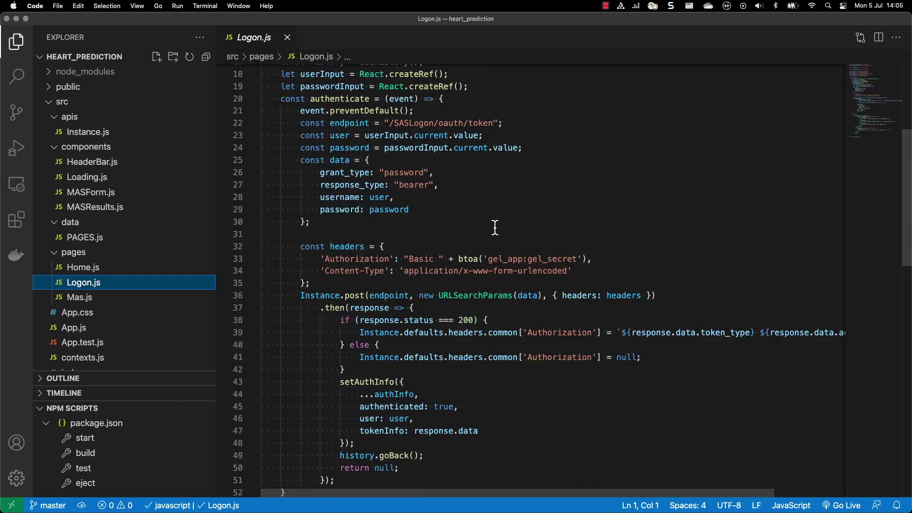
Step: Open Mas.js and scroll down through the Mas page component
{"action": "left_click", "coordinate": [80, 297]}
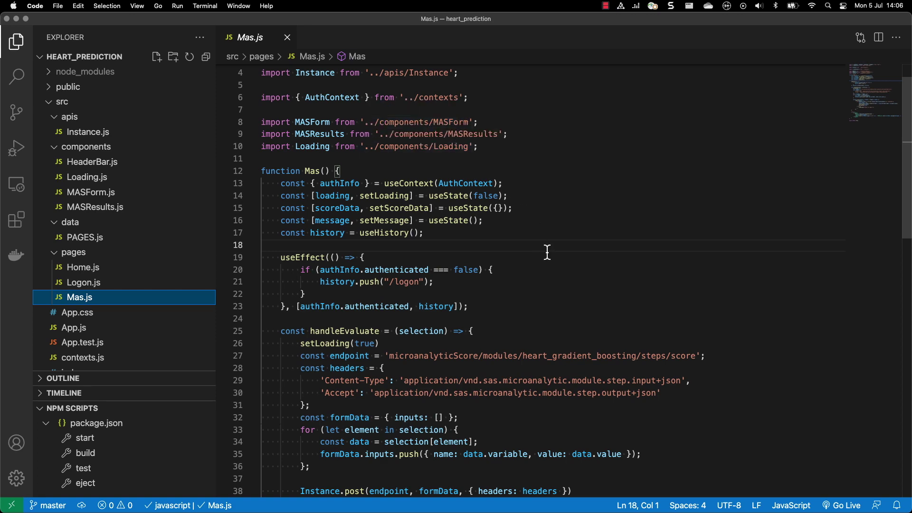
{"action": "scroll", "coordinate": [558, 250], "scroll_direction": "down", "scroll_amount": 2}
{"action": "scroll", "coordinate": [558, 250], "scroll_direction": "down", "scroll_amount": 3}
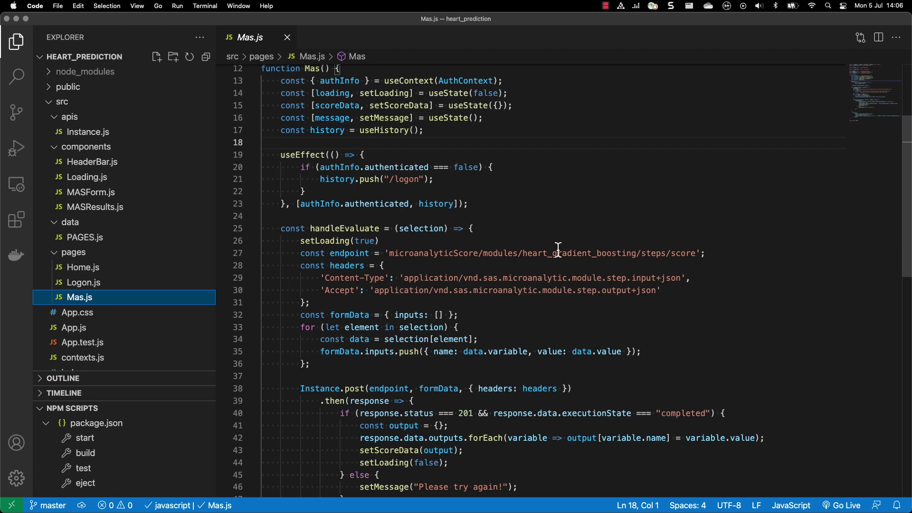
{"action": "scroll", "coordinate": [466, 257], "scroll_direction": "down", "scroll_amount": 3}
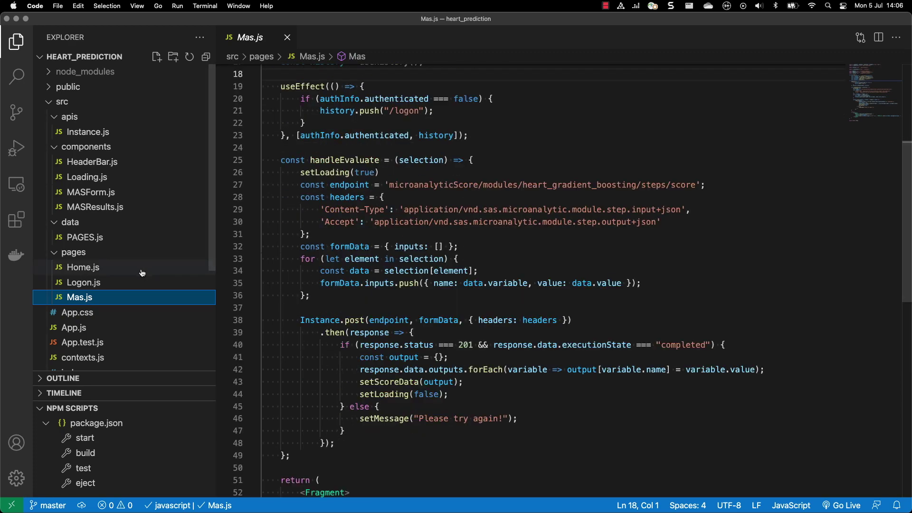
{"action": "scroll", "coordinate": [142, 273], "scroll_direction": "down", "scroll_amount": 2}
Step: View App.js and contexts.js, then run the npm start script to serve the app at localhost:3000
{"action": "left_click", "coordinate": [71, 293]}
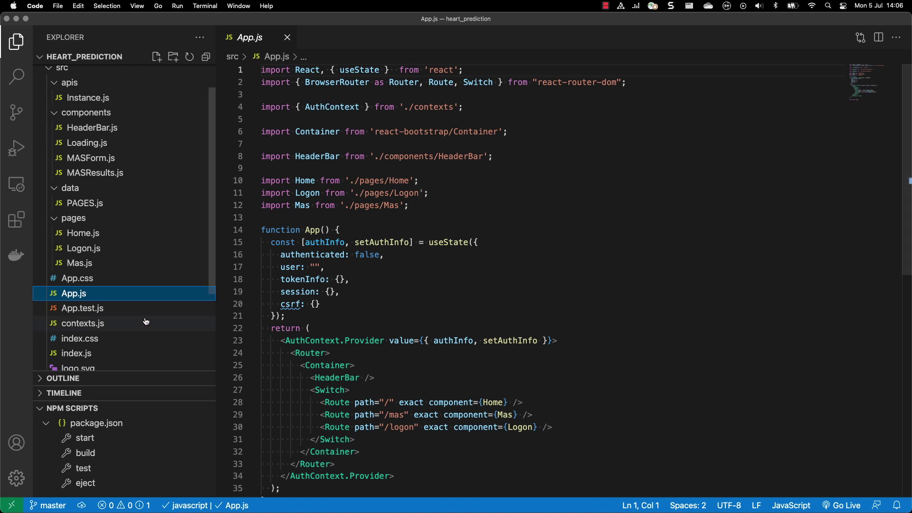
{"action": "left_click", "coordinate": [81, 327]}
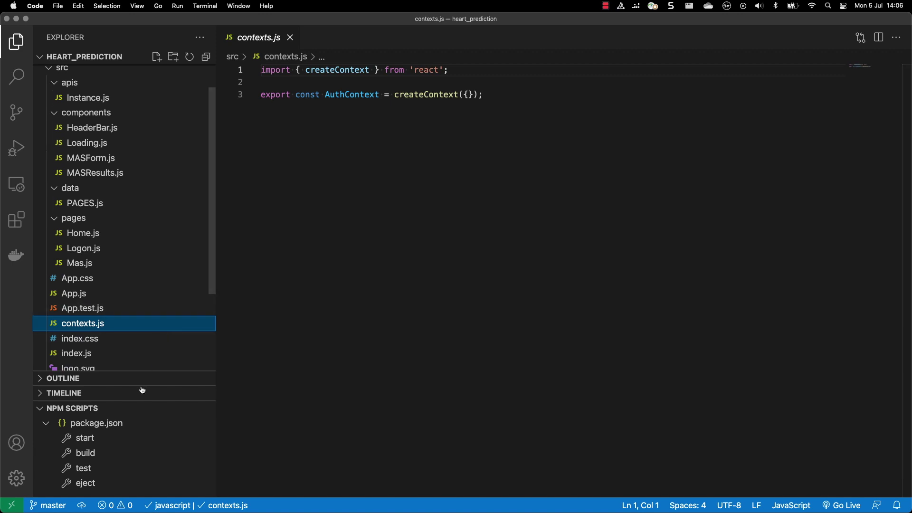
{"action": "mouse_move", "coordinate": [192, 439]}
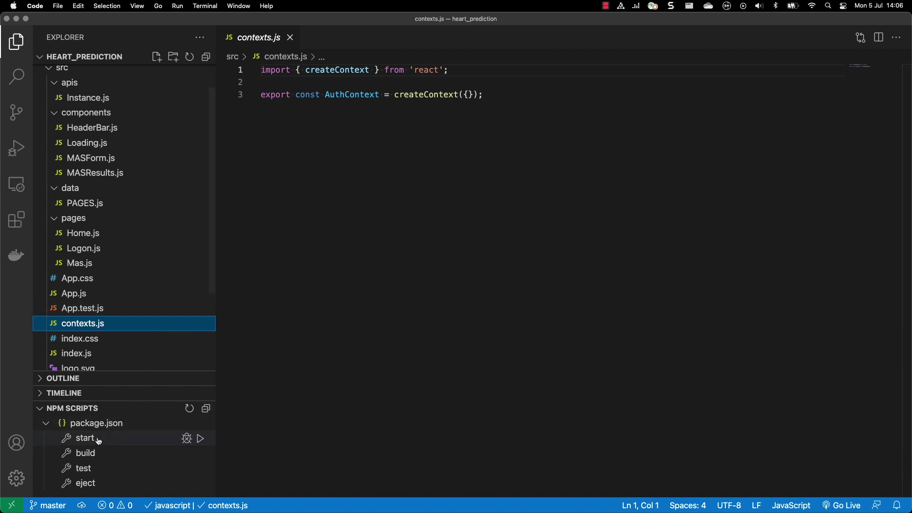
{"action": "left_click", "coordinate": [200, 440]}
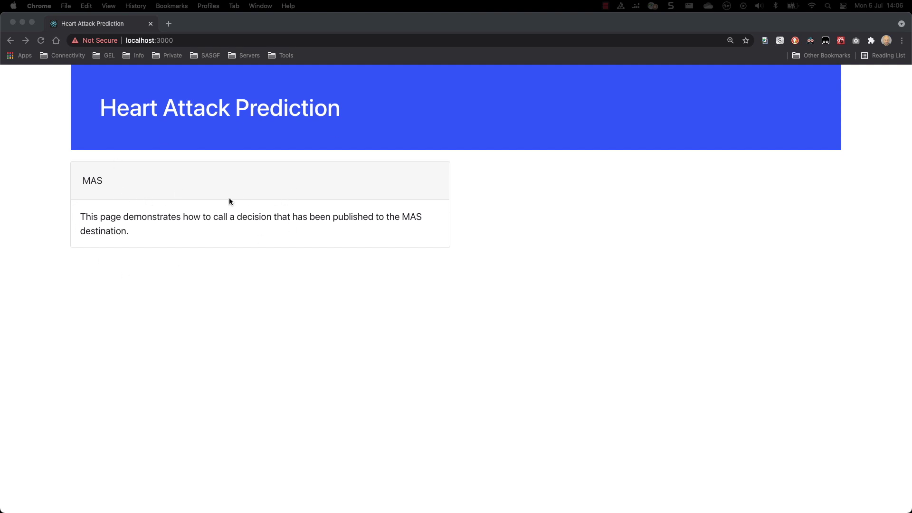
Step: Open the MAS card and log in with the username and account password
{"action": "left_click", "coordinate": [157, 189]}
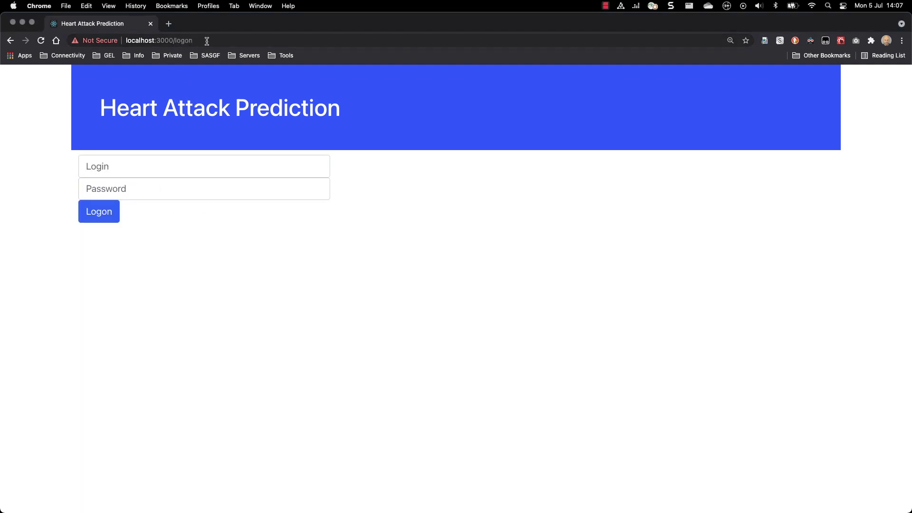
{"action": "left_click", "coordinate": [99, 161]}
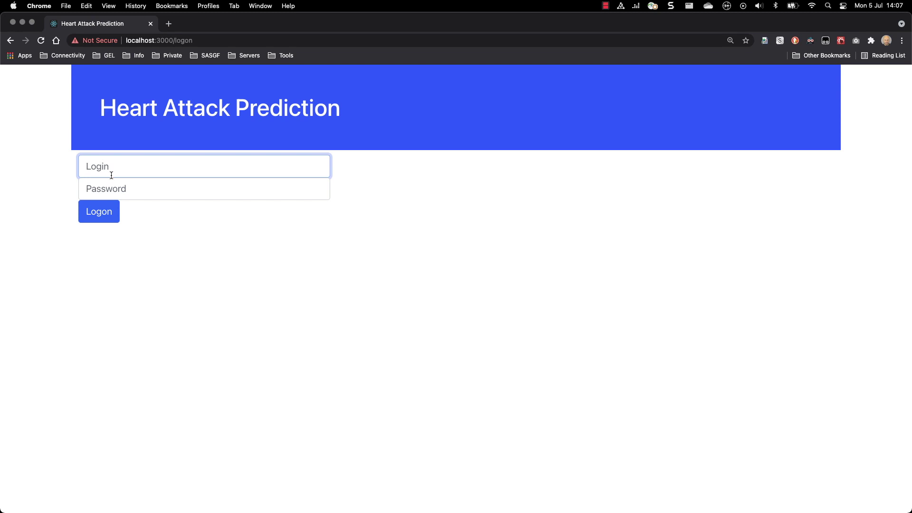
{"action": "type", "text": "sbxxab"}
{"action": "left_click", "coordinate": [86, 188]}
{"action": "type", "text": "••••••••"}
{"action": "key", "text": "Tab"}
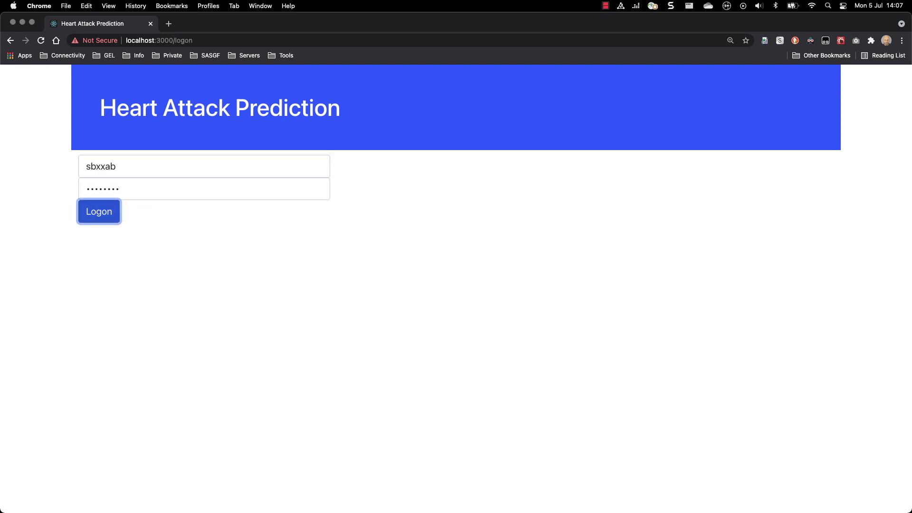
{"action": "key", "text": "Return"}
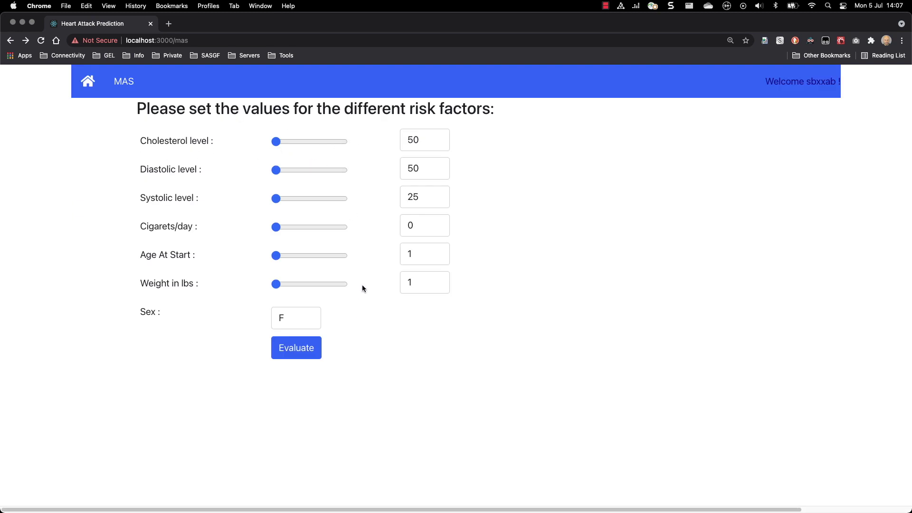
Step: Set Cholesterol 319, Diastolic 175, Systolic 99, Cigarets 30, Age 86 and Weight 278
{"action": "left_click_drag", "start_coordinate": [289, 142], "coordinate": [309, 141]}
{"action": "left_click", "coordinate": [300, 170]}
{"action": "left_click", "coordinate": [304, 198]}
{"action": "left_click", "coordinate": [296, 227]}
{"action": "left_click", "coordinate": [313, 255]}
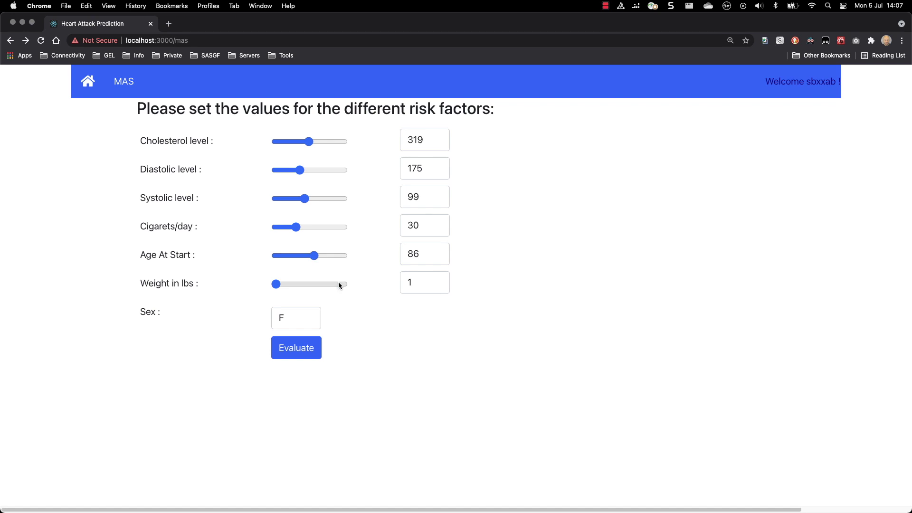
{"action": "left_click", "coordinate": [312, 283]}
Step: Choose sex M, evaluate, and expand the 91.63% death-risk result
{"action": "left_click", "coordinate": [292, 323]}
{"action": "left_click", "coordinate": [287, 335]}
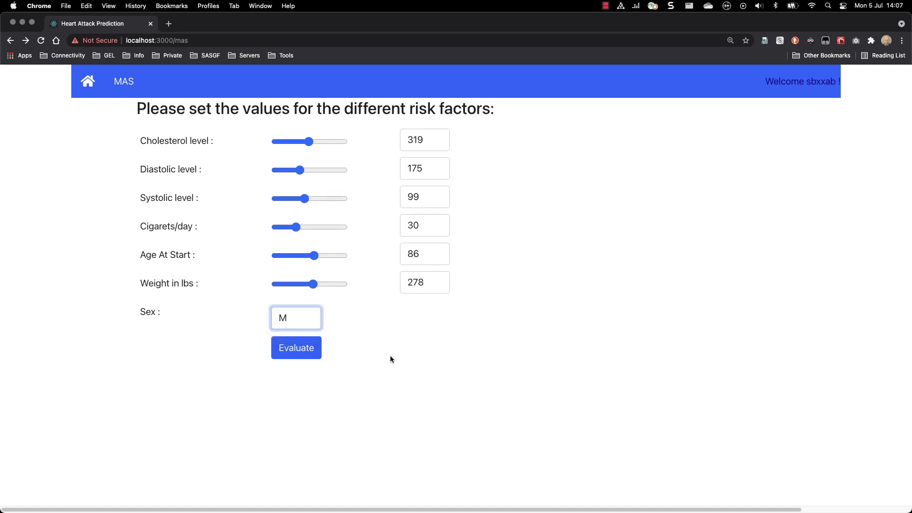
{"action": "left_click", "coordinate": [306, 352]}
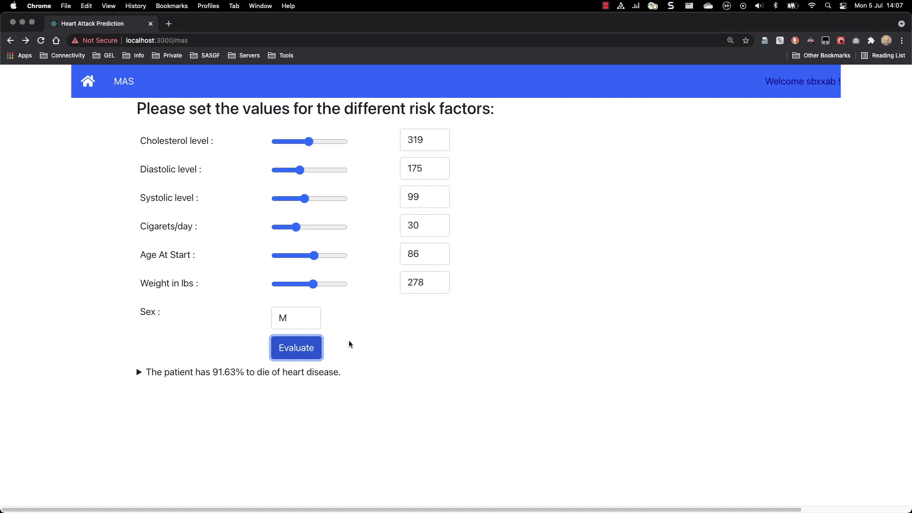
{"action": "left_click", "coordinate": [137, 376]}
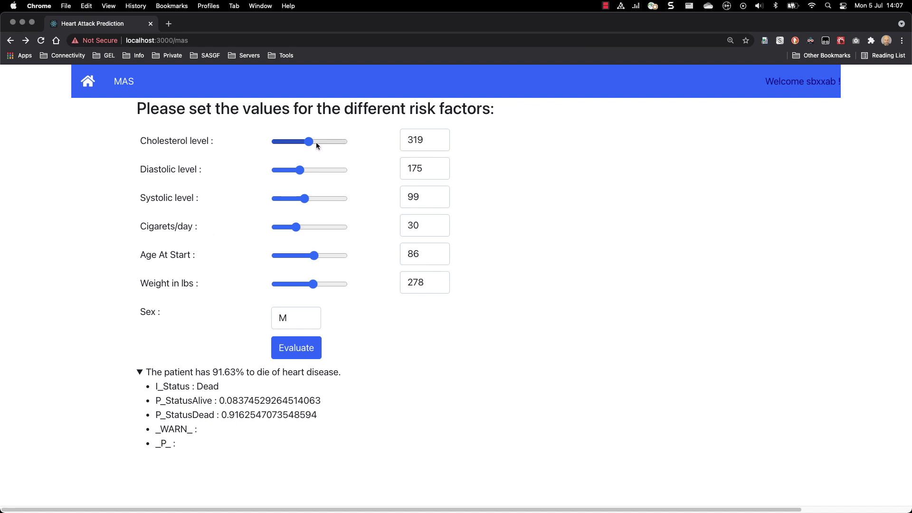
Step: Lower Cholesterol to 110, Age to 40 and Systolic to 56, then re-evaluate
{"action": "left_click_drag", "start_coordinate": [305, 142], "coordinate": [283, 143]}
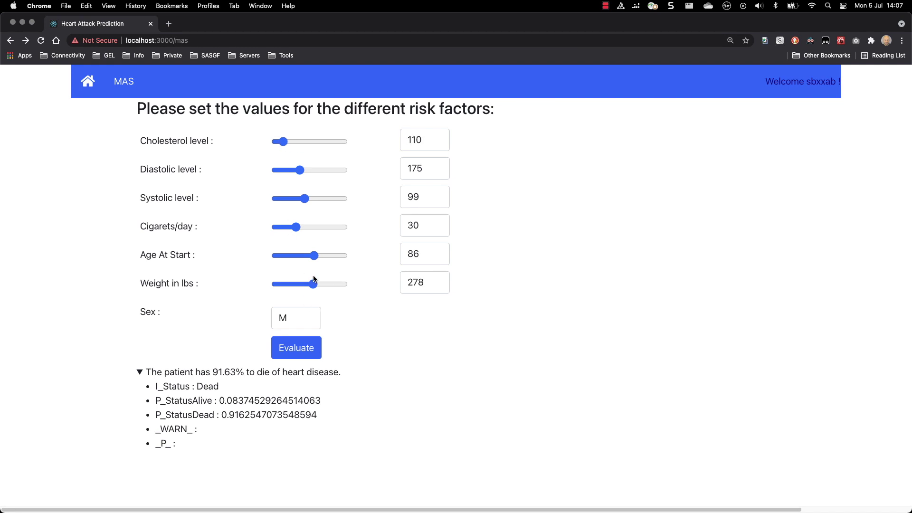
{"action": "left_click_drag", "start_coordinate": [312, 256], "coordinate": [293, 259]}
{"action": "left_click_drag", "start_coordinate": [304, 198], "coordinate": [288, 199]}
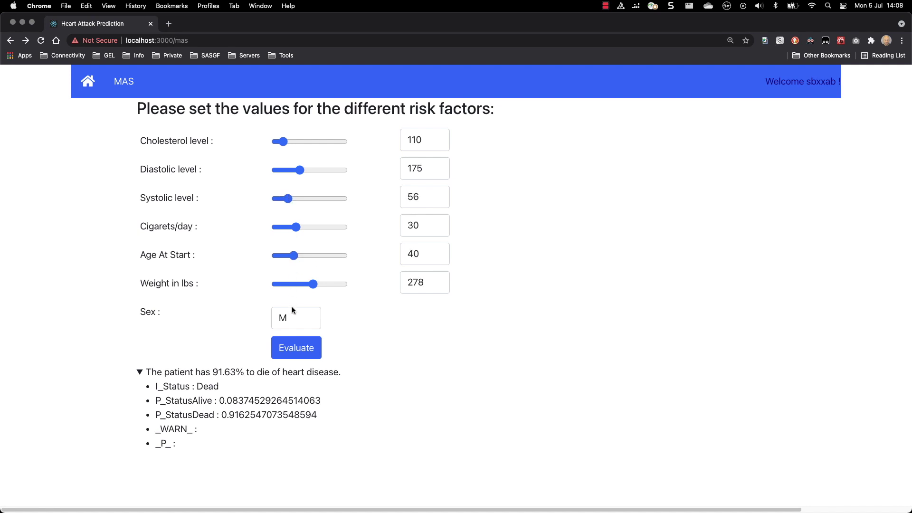
{"action": "left_click", "coordinate": [294, 350]}
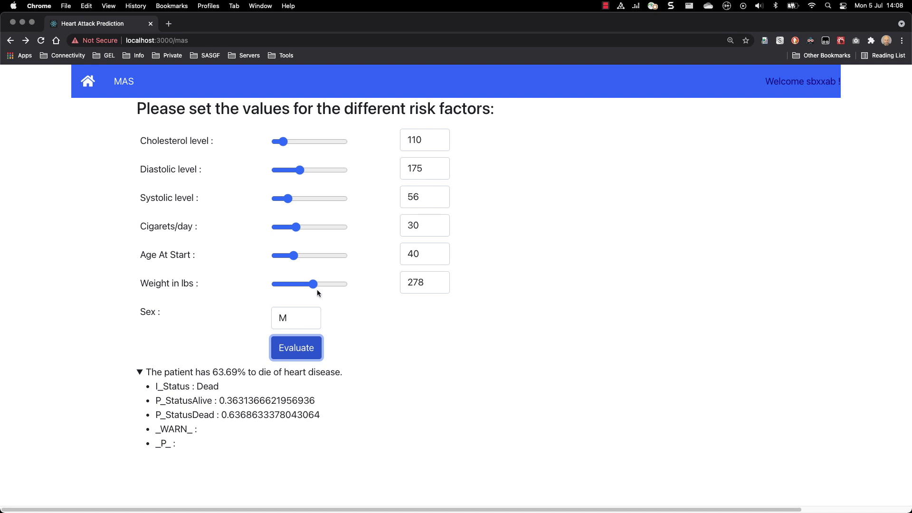
Step: Lower Weight to 228 and Cigarets to 0, then re-evaluate for 19.83% risk
{"action": "left_click_drag", "start_coordinate": [312, 285], "coordinate": [306, 287]}
{"action": "left_click_drag", "start_coordinate": [296, 228], "coordinate": [263, 261]}
{"action": "left_click", "coordinate": [305, 346]}
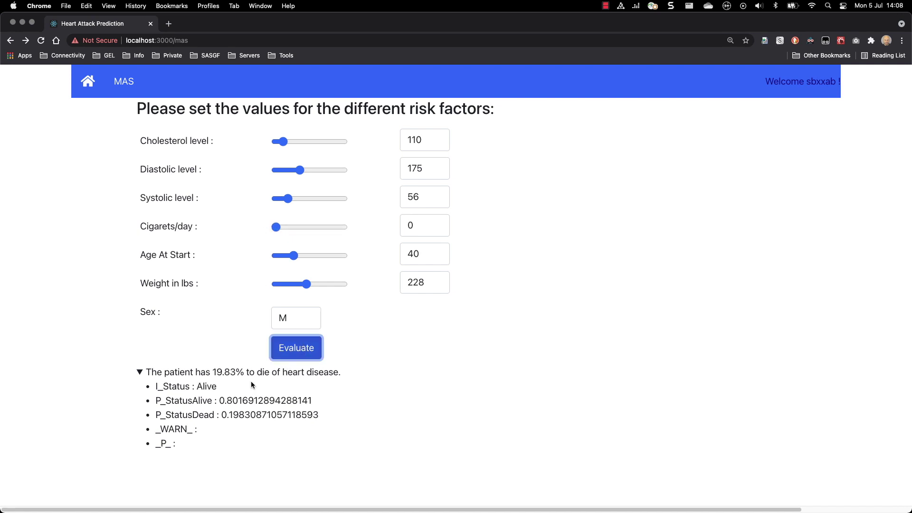